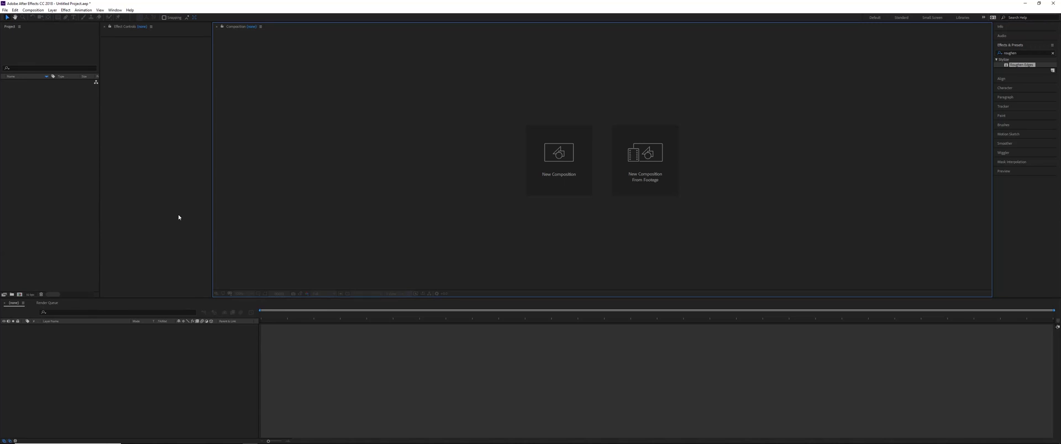
- Create a new composition with the current settings and add the two-line text "Particle Reveal" in its center
click(179, 217)
click(19, 295)
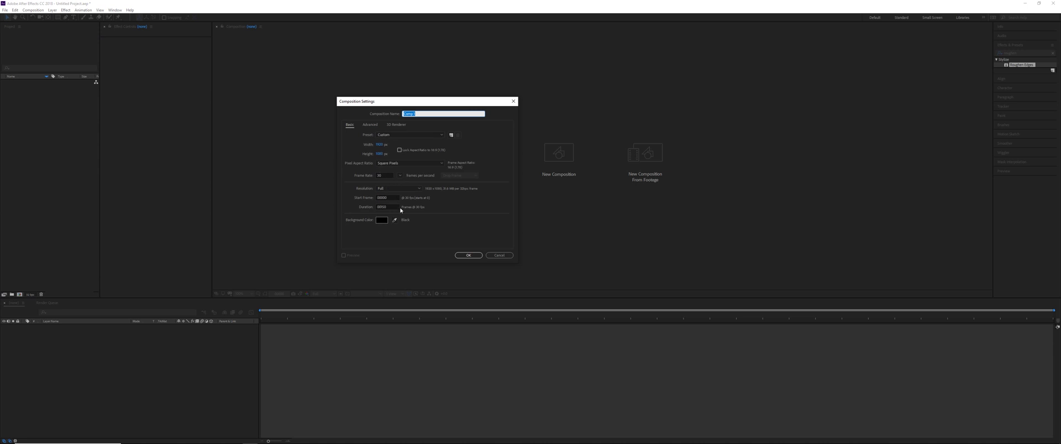
click(467, 257)
key(ctrl+t)
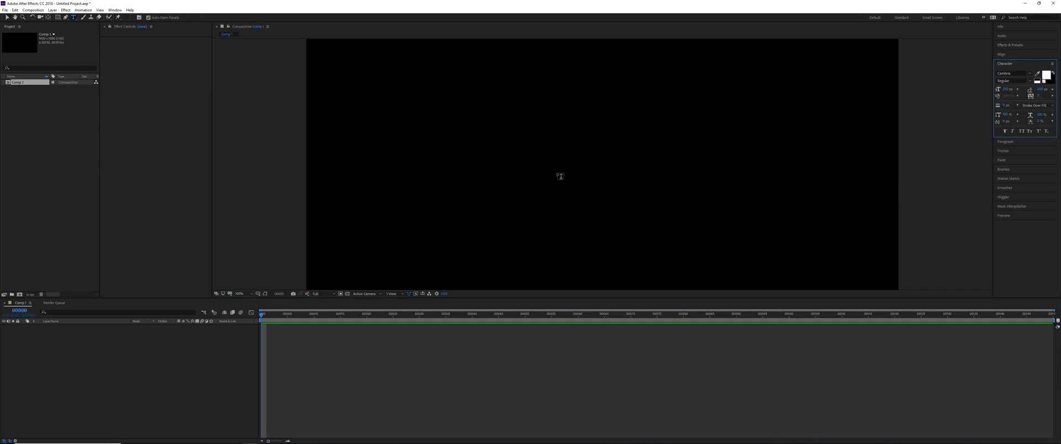
click(525, 151)
text(Reveal)
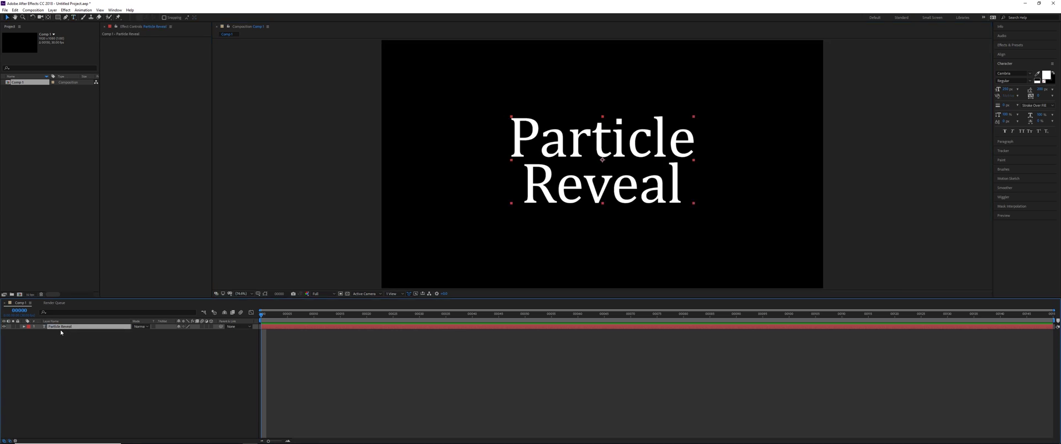
- Duplicate the Particle Reveal text layer and rename the lower copy as Final Text
key(ctrl+d)
click(70, 332)
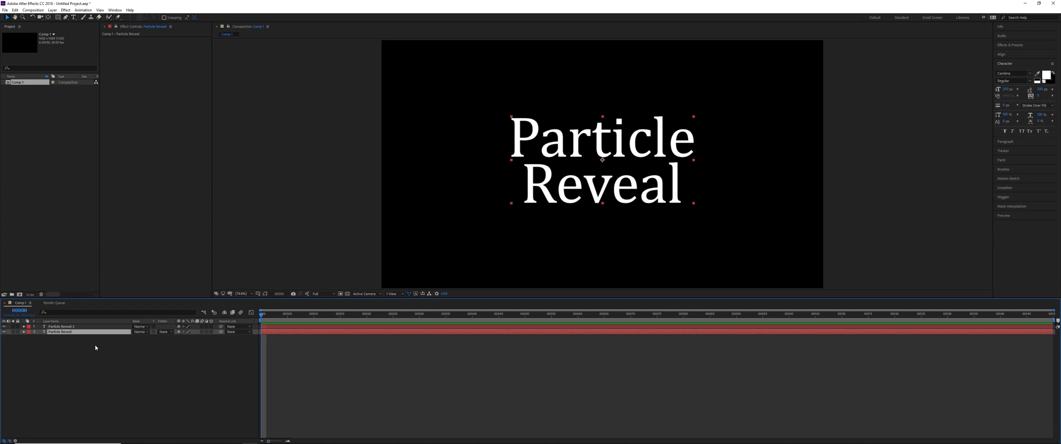
key(Return)
text(T)
text(inal Text)
key(Return)
- Rename the upper text layer as Particles
click(74, 327)
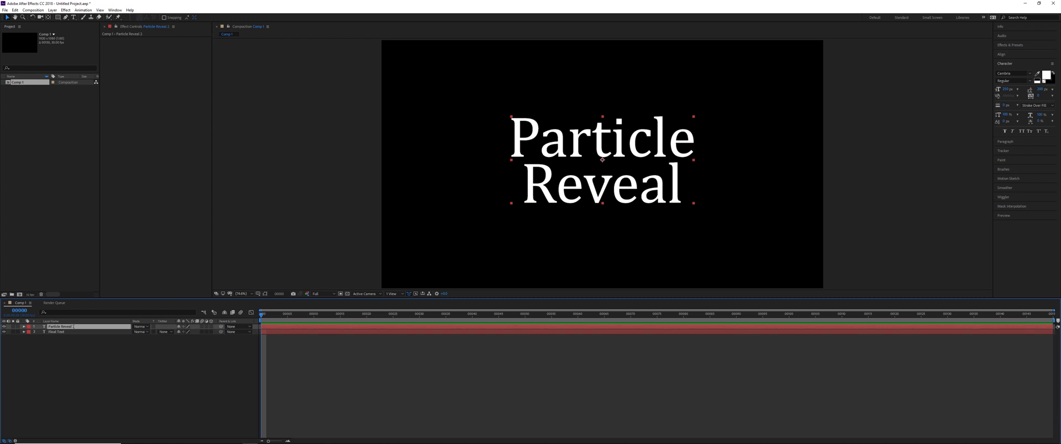
key(Return)
text(Particles)
key(Return)
- Find the CC Ball Action effect and apply it to the Particles layer
click(1025, 46)
text(cc ball action)
drag(1022, 64, 151, 128)
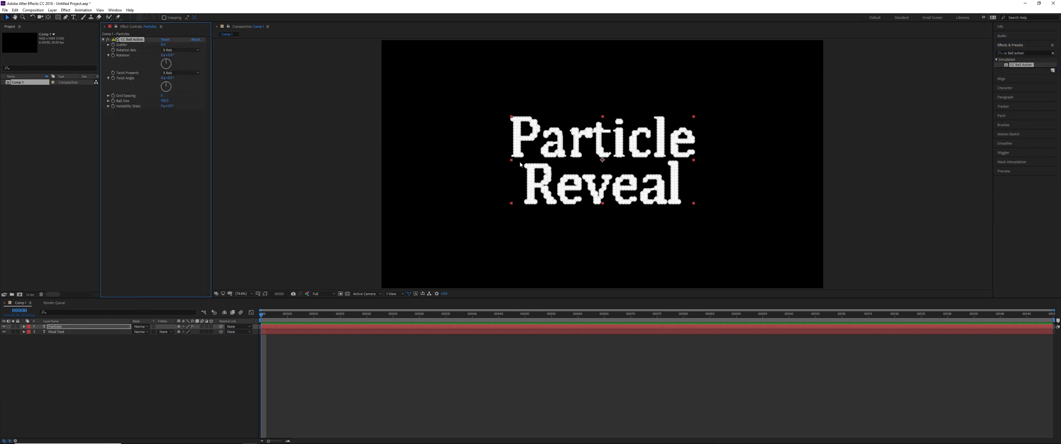
scroll(520, 164, up, 1)
scroll(521, 163, down, 1)
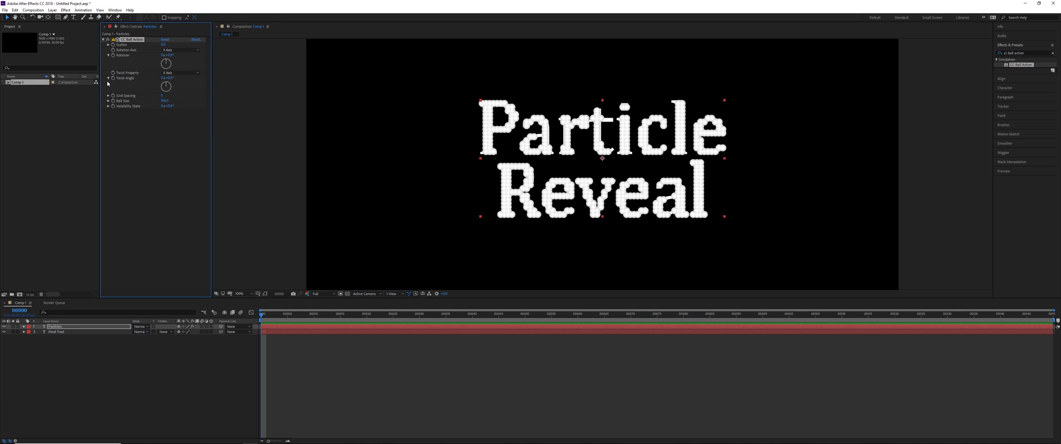
- Set the Grid Spacing of CC Ball Action to 2 and inspect the balls on the lettering up close
scroll(502, 118, up, 2)
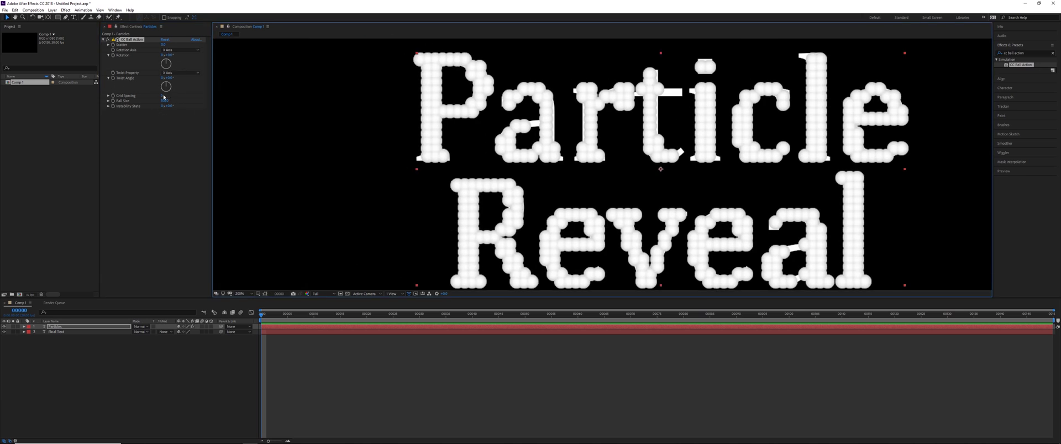
click(164, 97)
text(2)
key(Return)
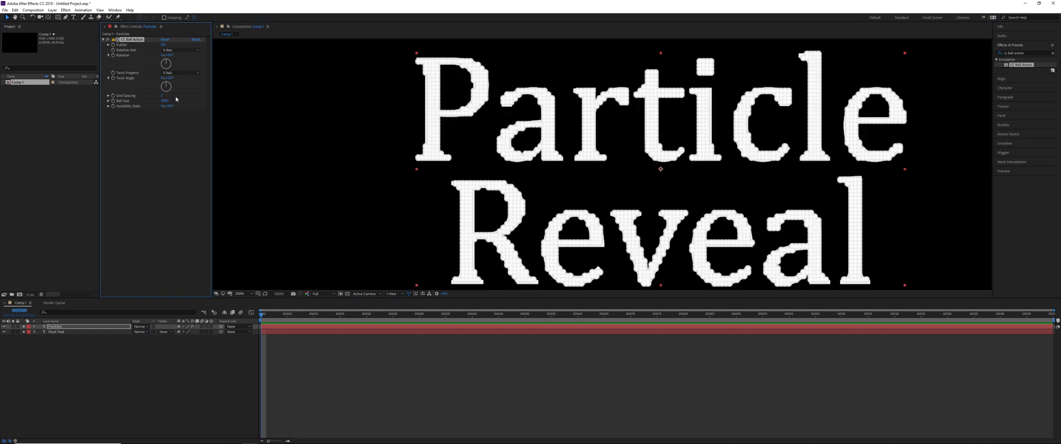
scroll(576, 99, up, 2)
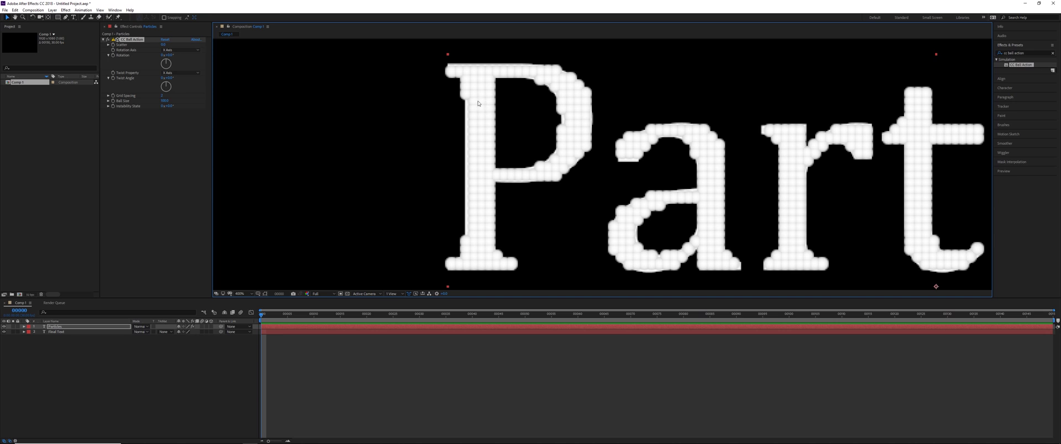
drag(890, 156, 539, 152)
scroll(597, 139, down, 2)
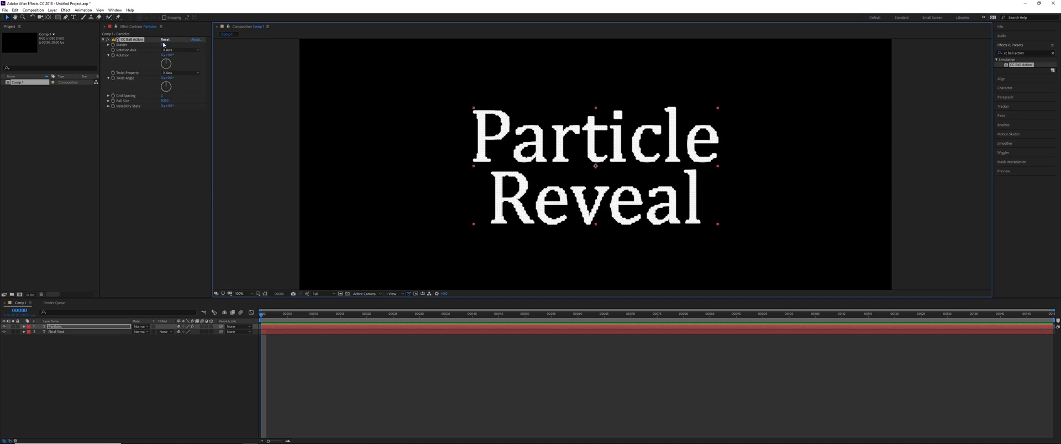
- Raise the Scatter of CC Ball Action to spread the balls around the text, and hide the Final Text layer
mouse_move(163, 45)
mouse_down()
mouse_move(212, 41)
mouse_move(154, 49)
mouse_move(182, 49)
mouse_up()
click(73, 332)
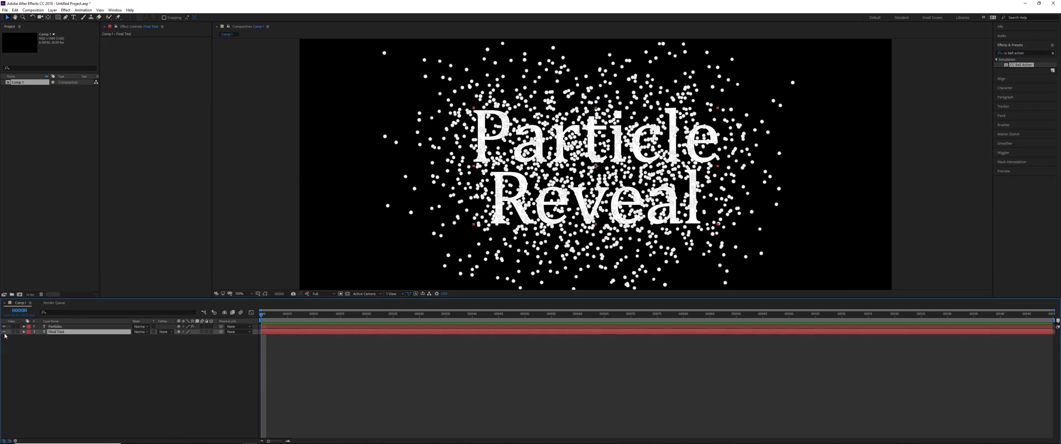
click(4, 331)
click(55, 327)
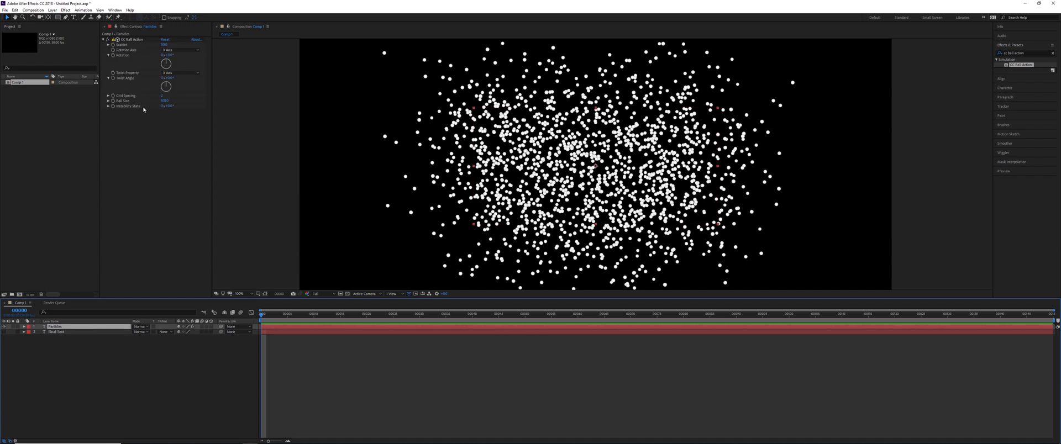
- Add a temporary two-node camera, orbit it slightly around the scattered particles, and delete the camera layer
right_click(229, 372)
mouse_move(260, 375)
click(353, 405)
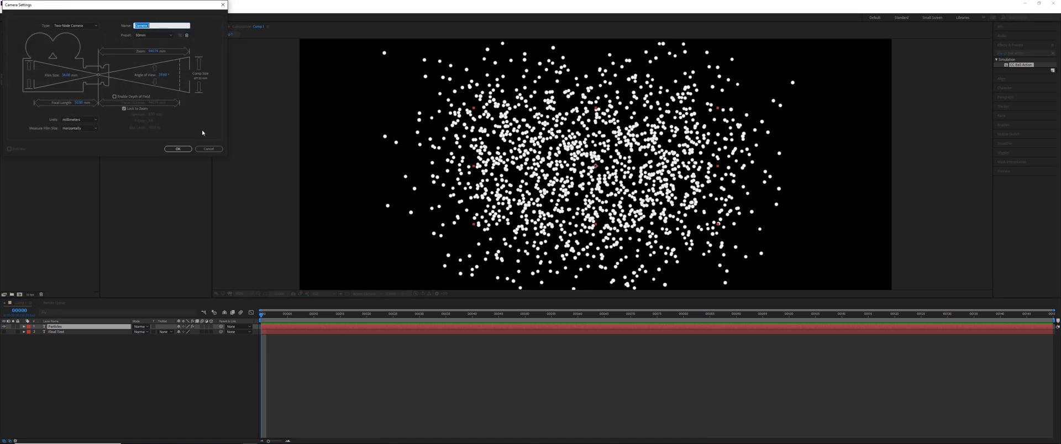
click(178, 149)
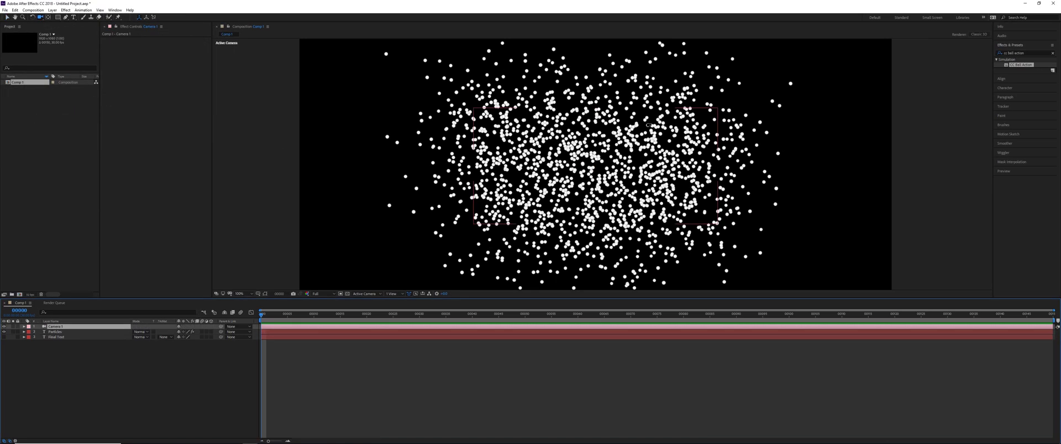
mouse_move(644, 140)
mouse_down()
mouse_move(492, 169)
mouse_move(727, 119)
mouse_move(608, 143)
mouse_move(635, 121)
mouse_move(630, 138)
mouse_up()
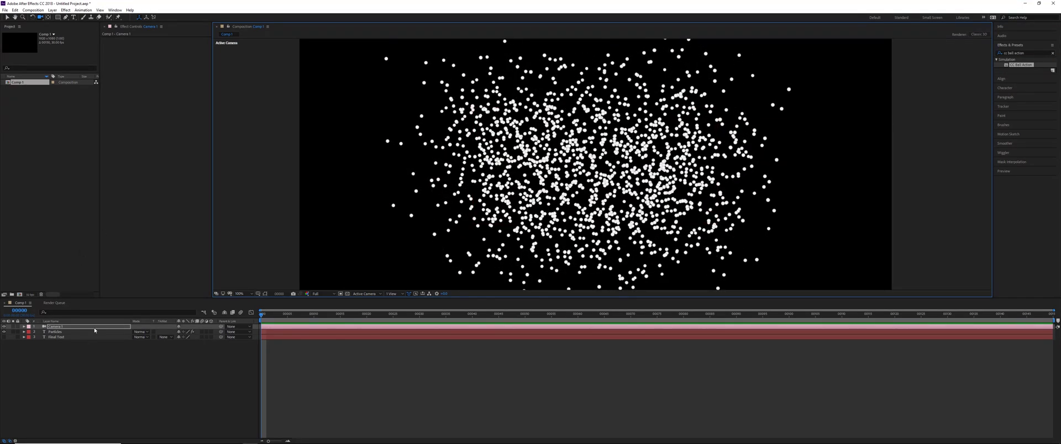
key(Return)
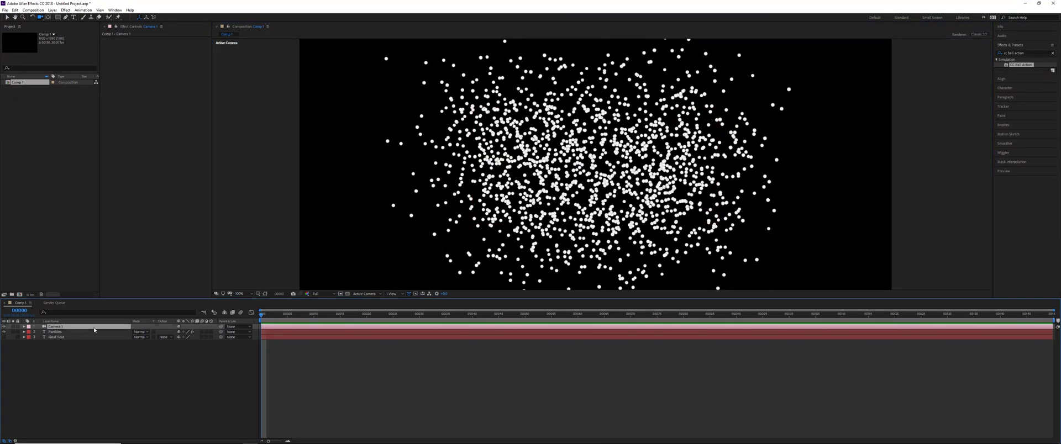
key(Delete)
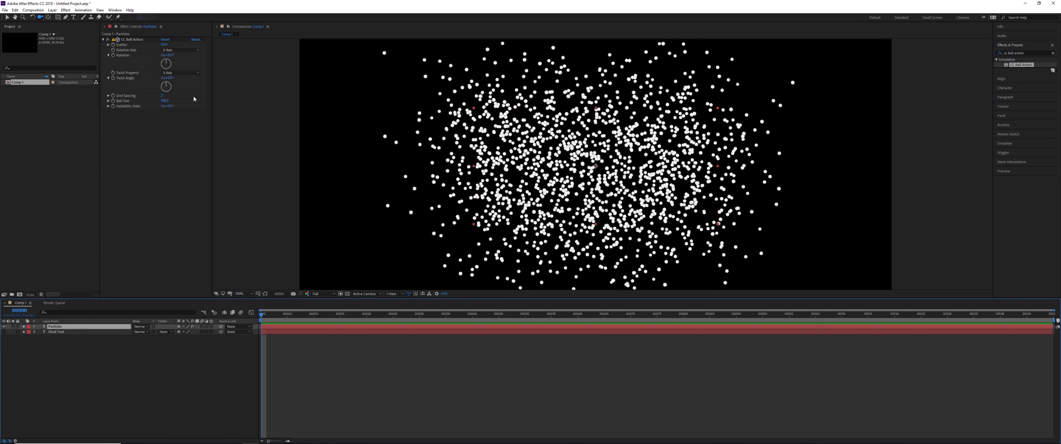
- Keyframe the Scatter of CC Ball Action from a very high value at frame 0 to 0 at frame 120
click(113, 45)
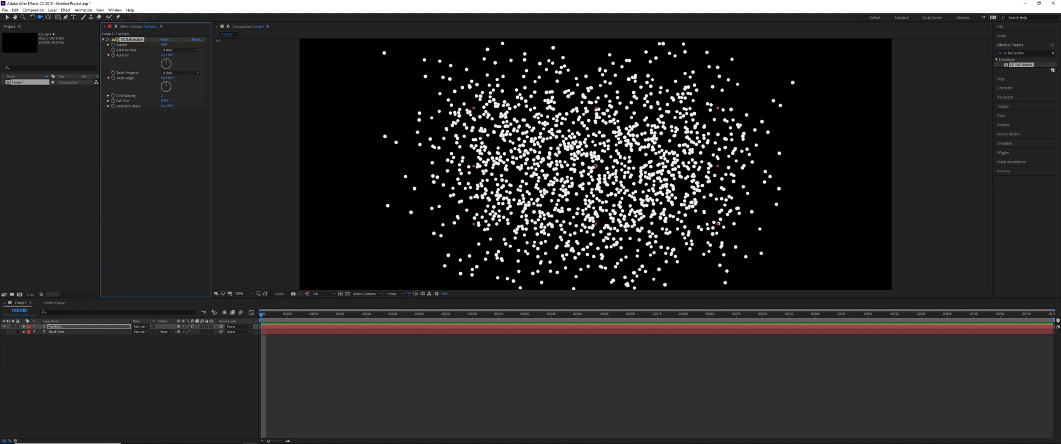
drag(164, 45, 504, 38)
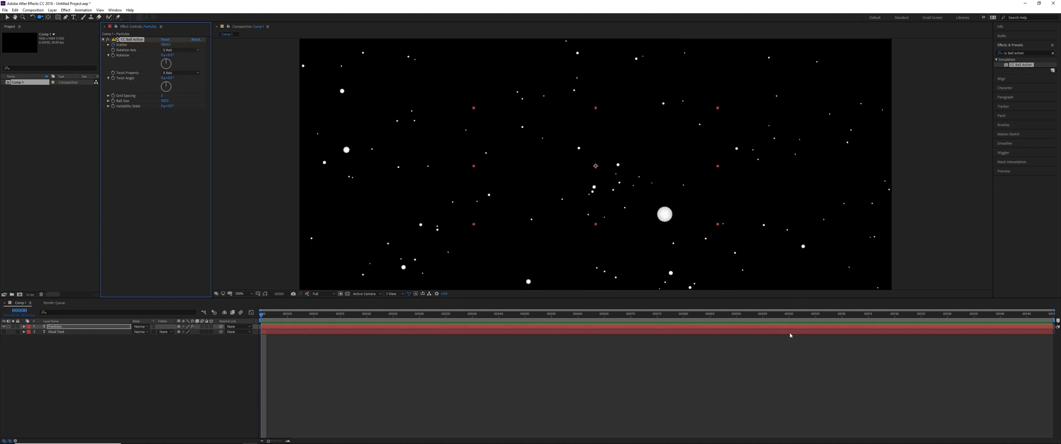
drag(823, 316, 895, 314)
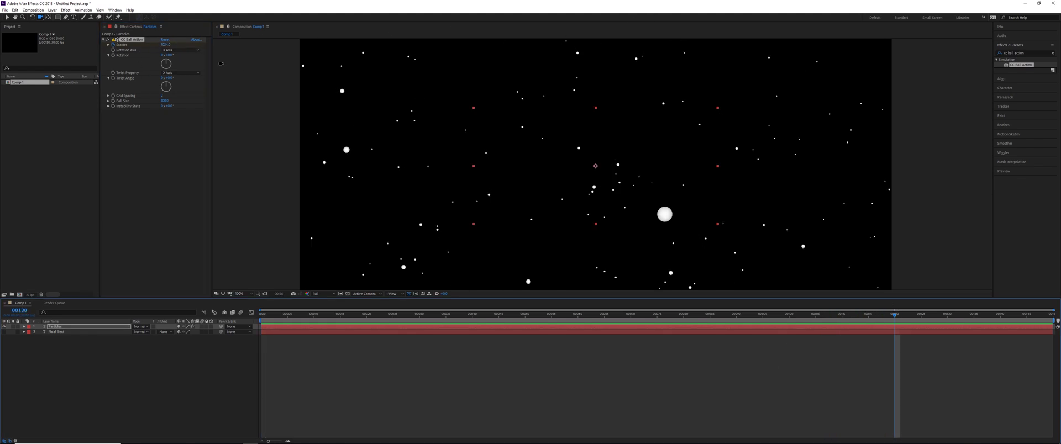
click(163, 44)
text(0)
key(Return)
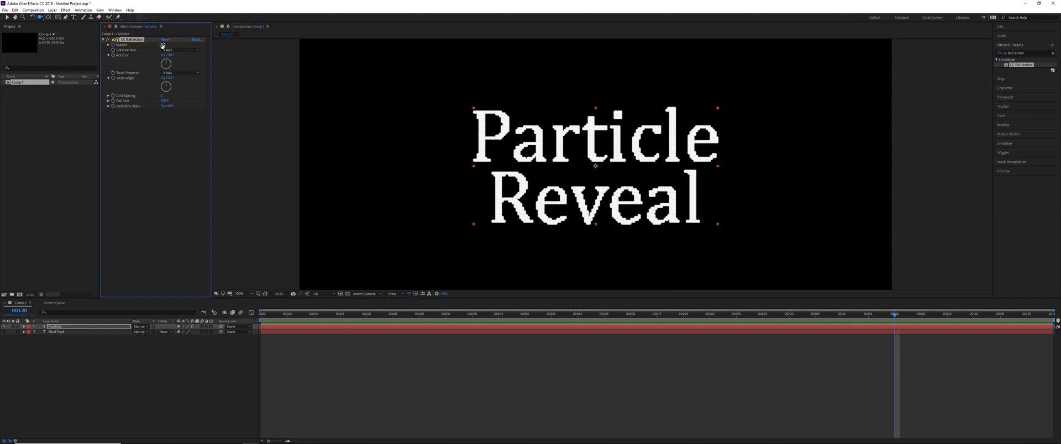
drag(839, 313, 894, 334)
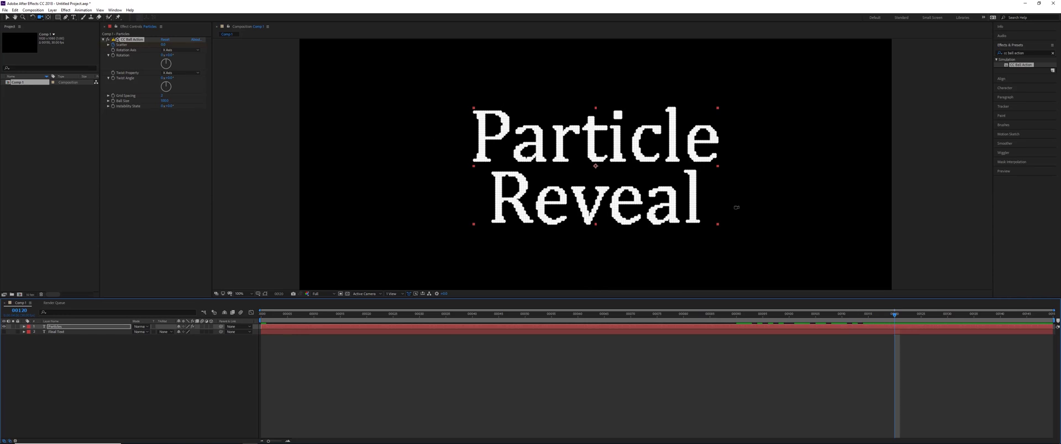
- Set the Grid Spacing of CC Ball Action to 1 and check the lettering's detail up close
key(v)
scroll(603, 105, up, 1)
drag(601, 101, 597, 127)
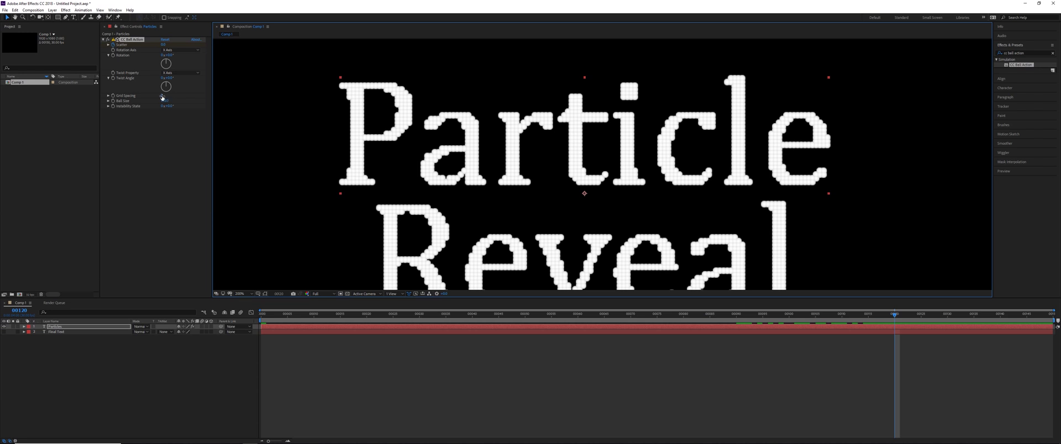
scroll(618, 134, down, 2)
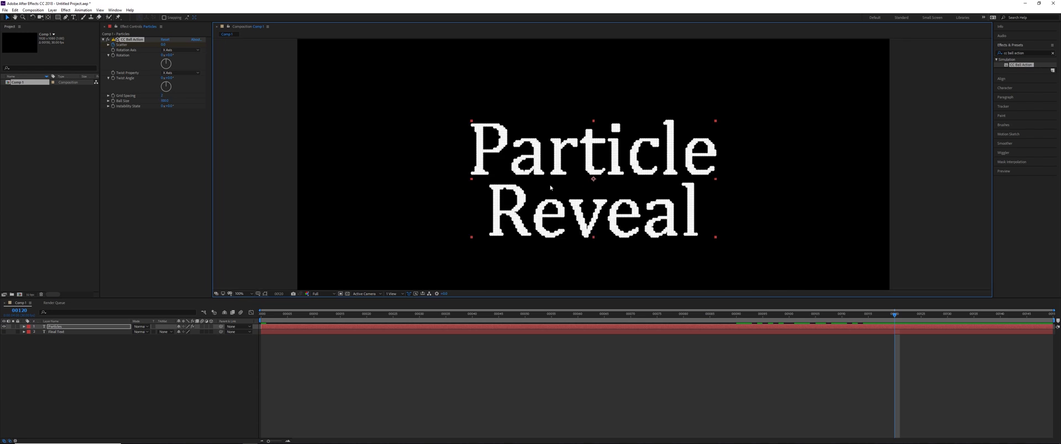
click(164, 96)
text(1)
key(Return)
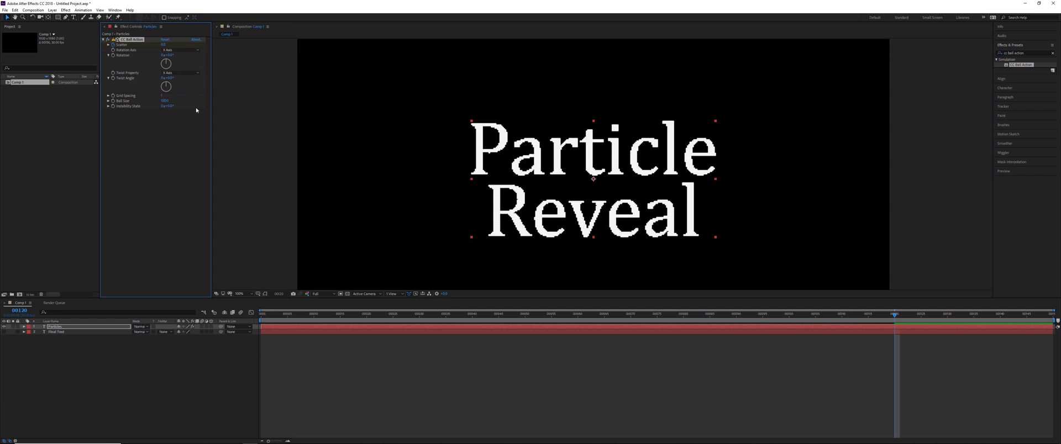
scroll(562, 147, up, 2)
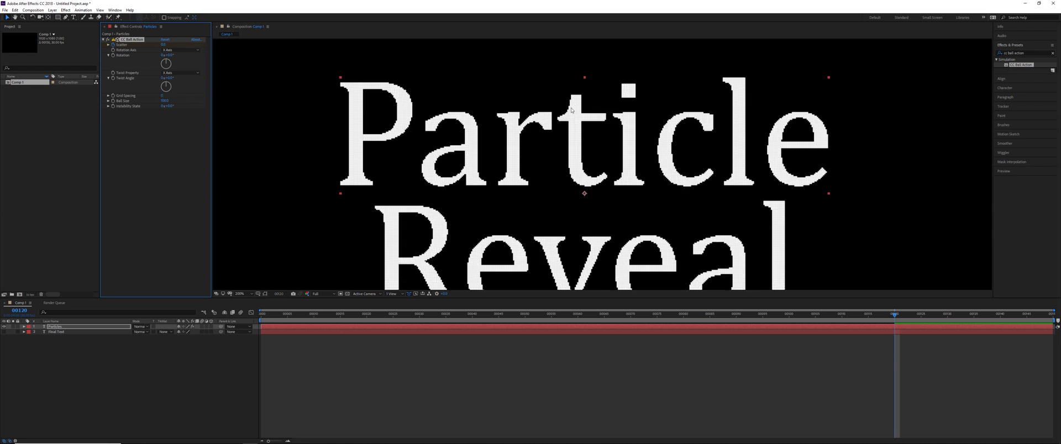
scroll(550, 133, down, 2)
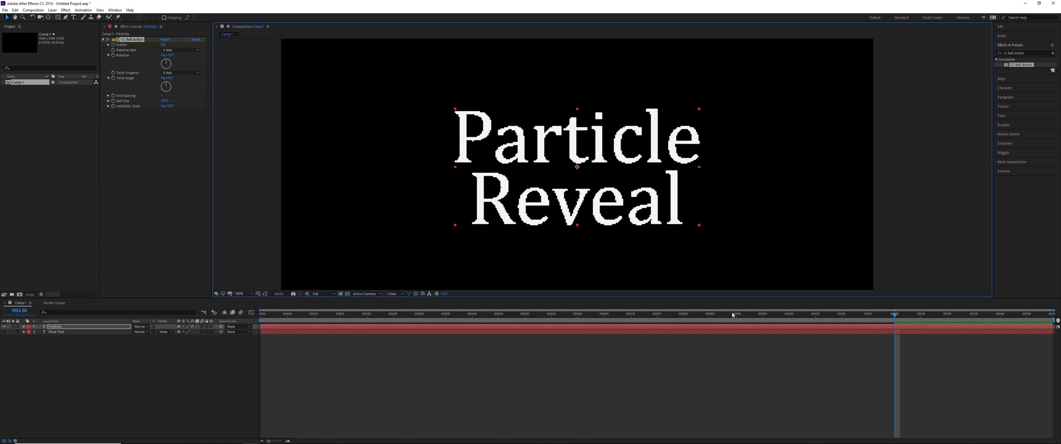
- Preview the scatter animation and keyframe the Instability State at frame 0 with 2 revolutions
click(567, 313)
drag(468, 311, 604, 314)
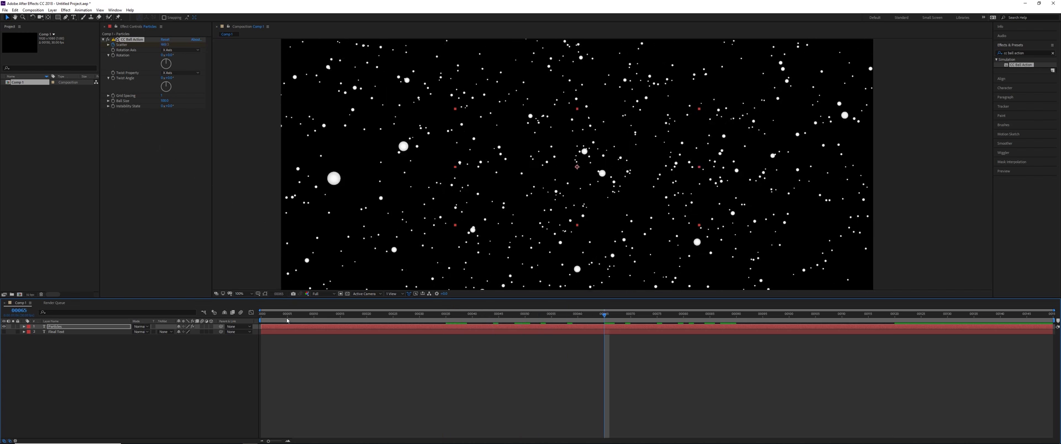
key(Home)
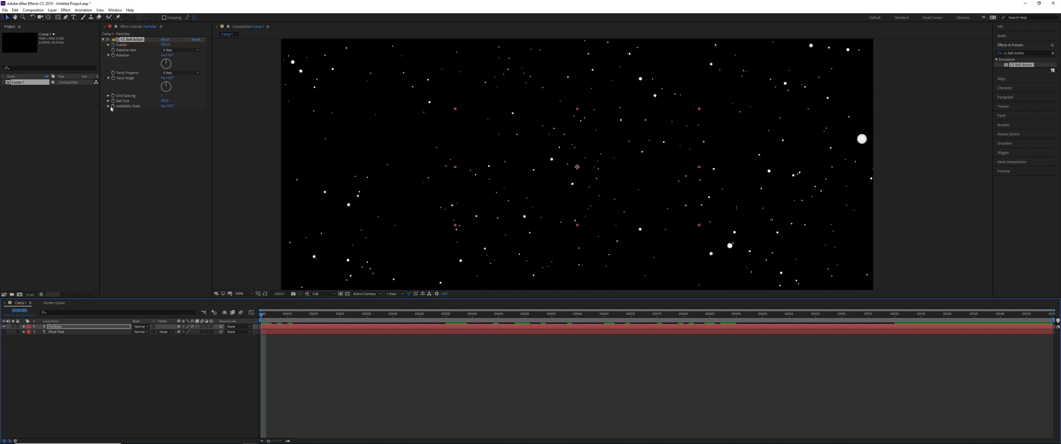
click(128, 143)
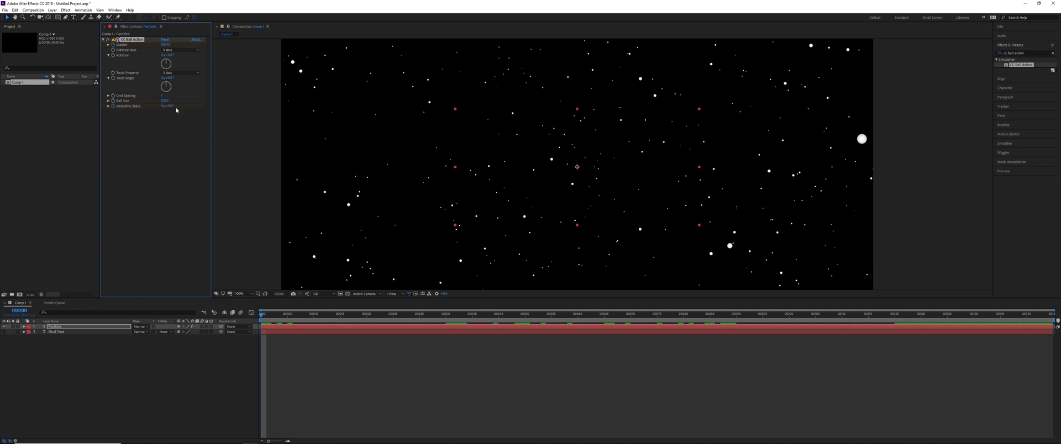
text(2)
key(Return)
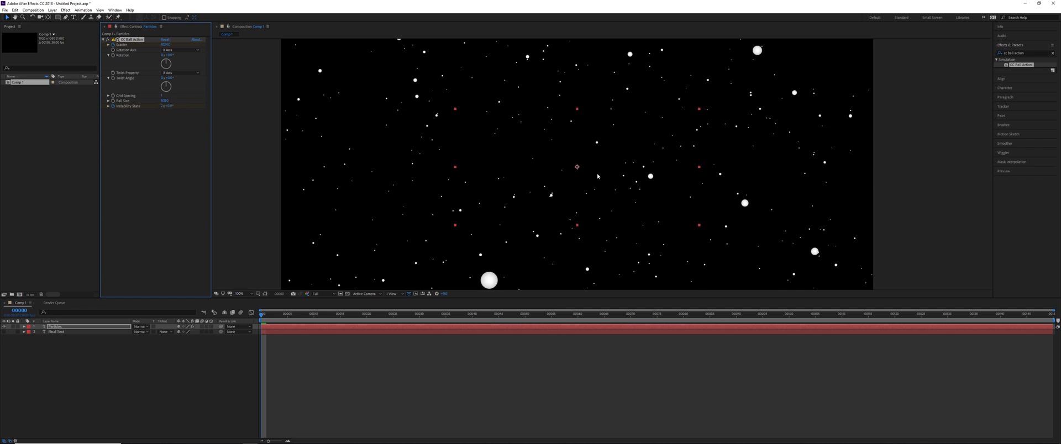
- Reveal the layer's keyframes and set the Instability State to 0 at the final Scatter keyframe, frame 120
key(u)
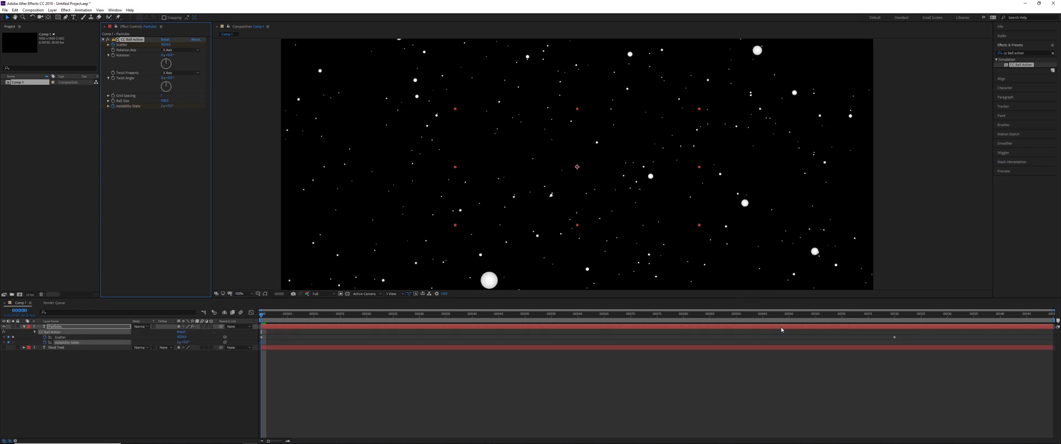
key(k)
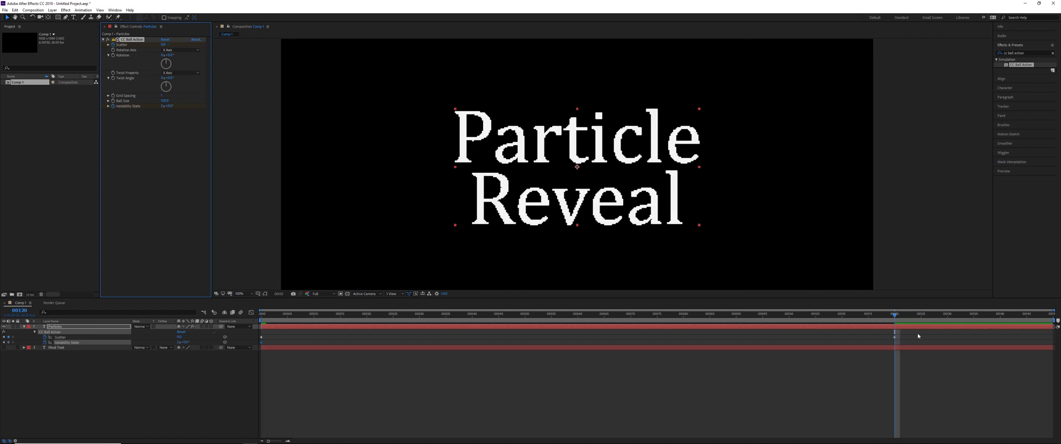
click(165, 106)
text(0)
click(283, 316)
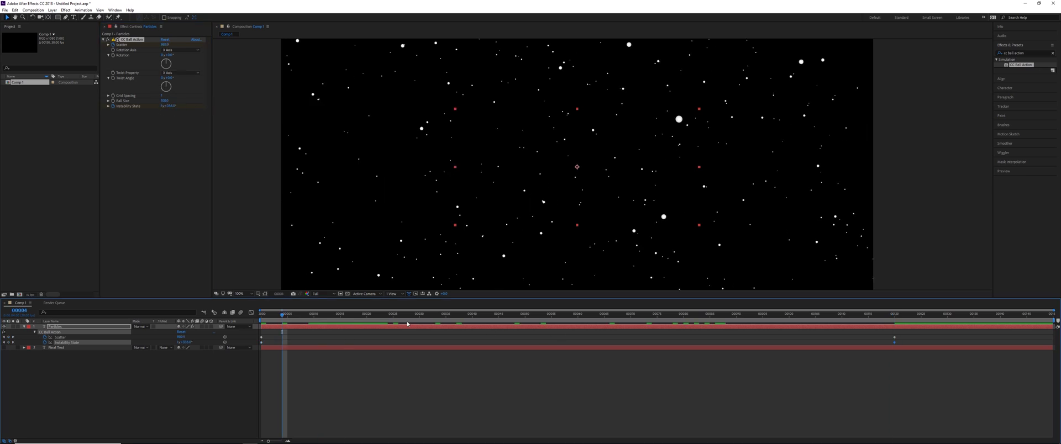
- Preview the particle animation and step through the frames around frame 120 to examine how the particles settle into the text
drag(287, 315, 448, 313)
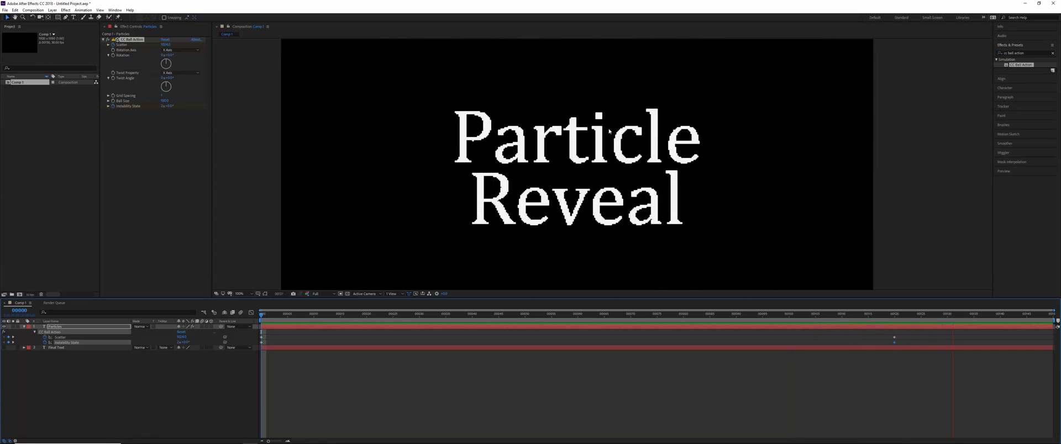
key(space)
drag(888, 317, 896, 317)
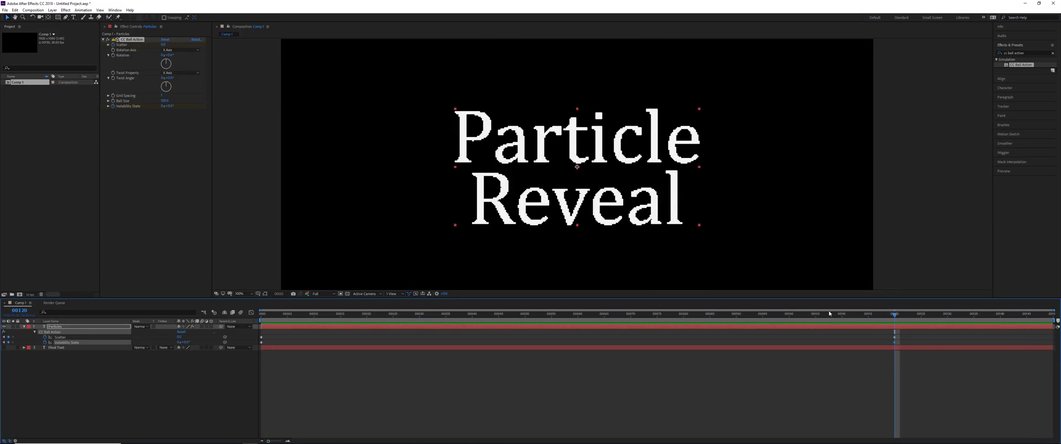
key(Page_Up)
key(Page_Up)
key(Page_Up)
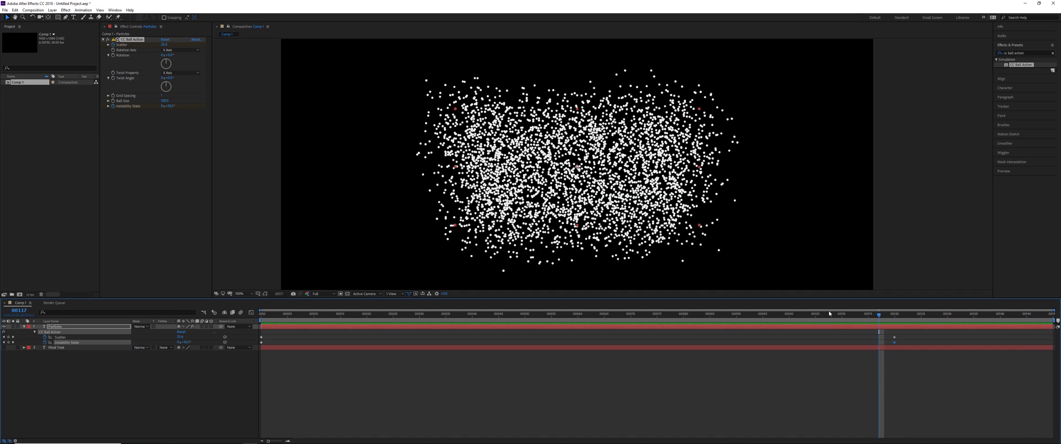
key(Page_Down)
key(Page_Down)
key(Page_Up)
key(Page_Down)
key(Page_Down)
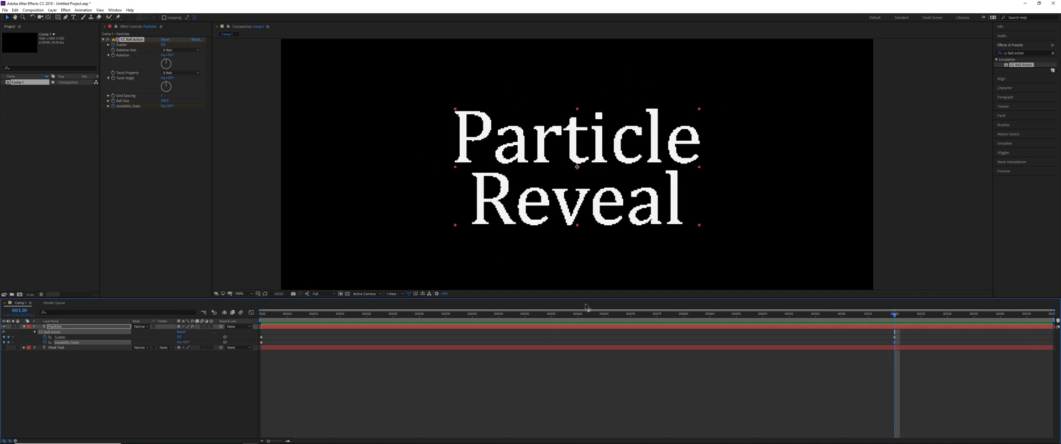
- Apply Easy Ease to the final Scatter and Instability State keyframes at frame 120 and check the eased ending
click(71, 338)
shift+click(82, 343)
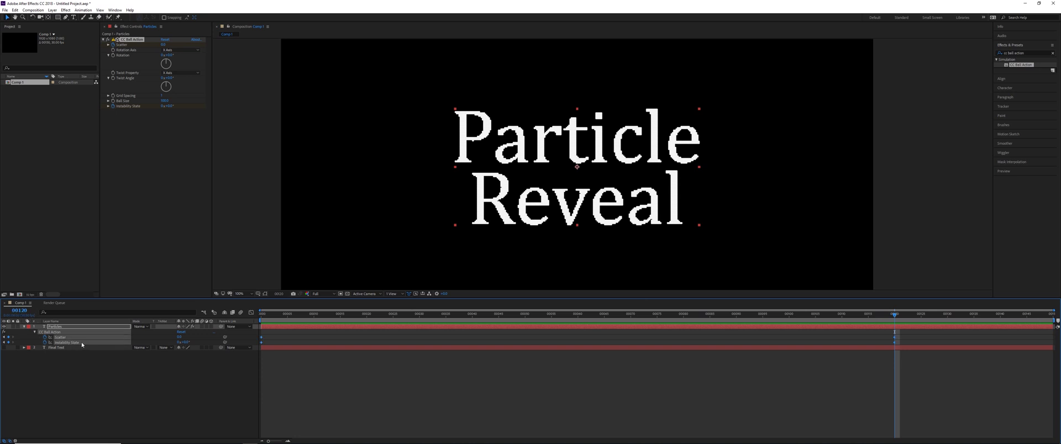
click(251, 313)
drag(941, 383, 884, 432)
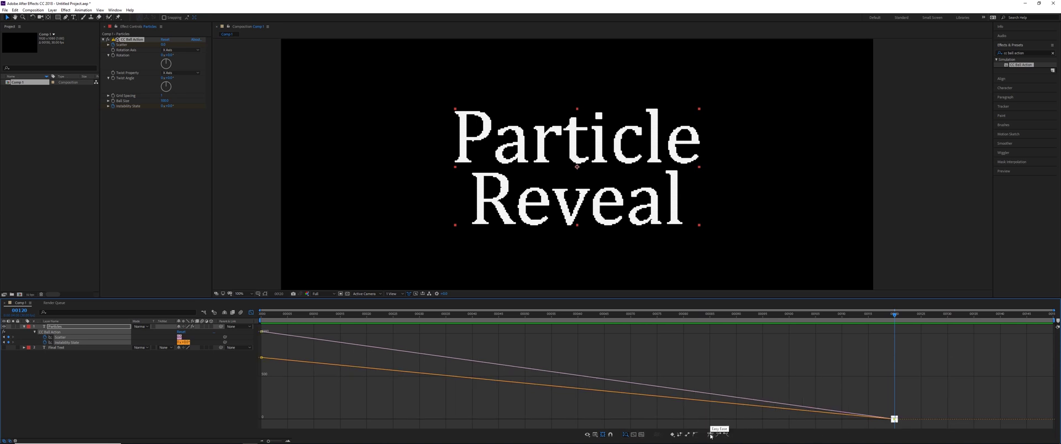
click(711, 435)
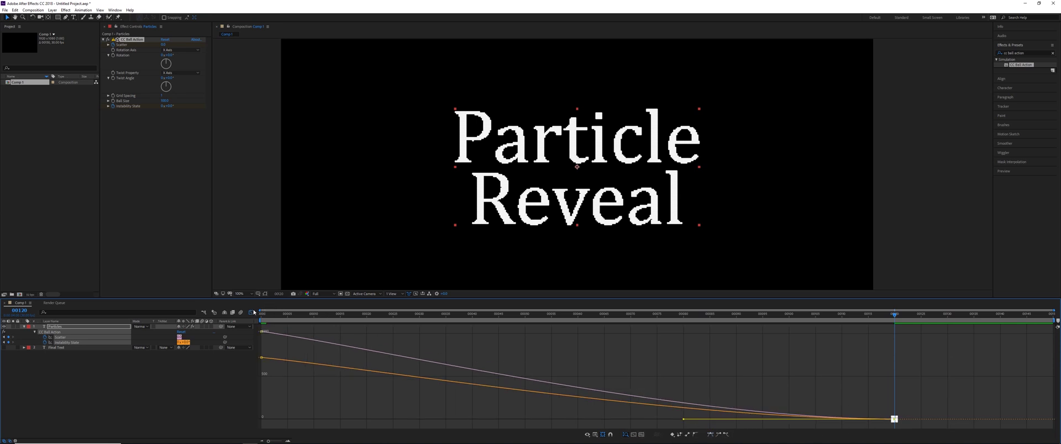
key(shift+F3)
mouse_move(889, 318)
mouse_down()
mouse_move(858, 320)
mouse_move(899, 315)
mouse_move(826, 315)
mouse_move(895, 317)
mouse_up()
key(ctrl+shift+a)
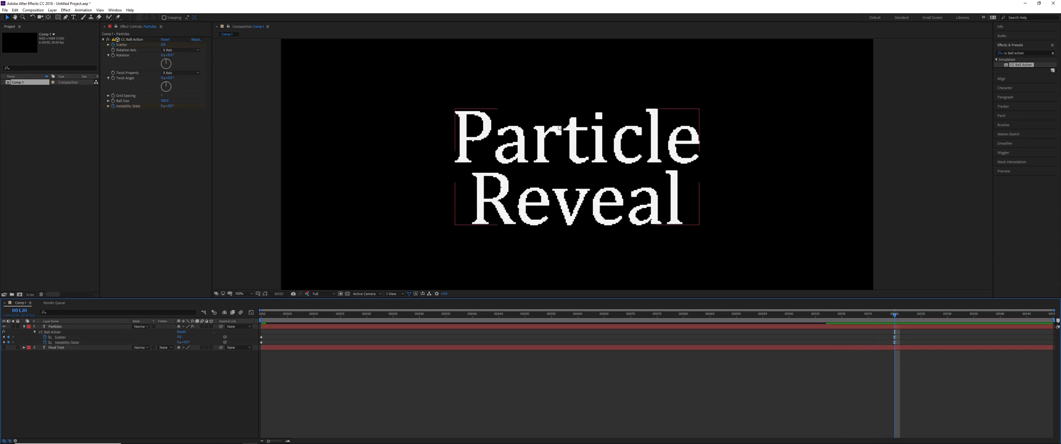
- Keyframe the Particles layer's Opacity at frame 120 with a value of 0%
click(56, 354)
click(61, 334)
click(59, 327)
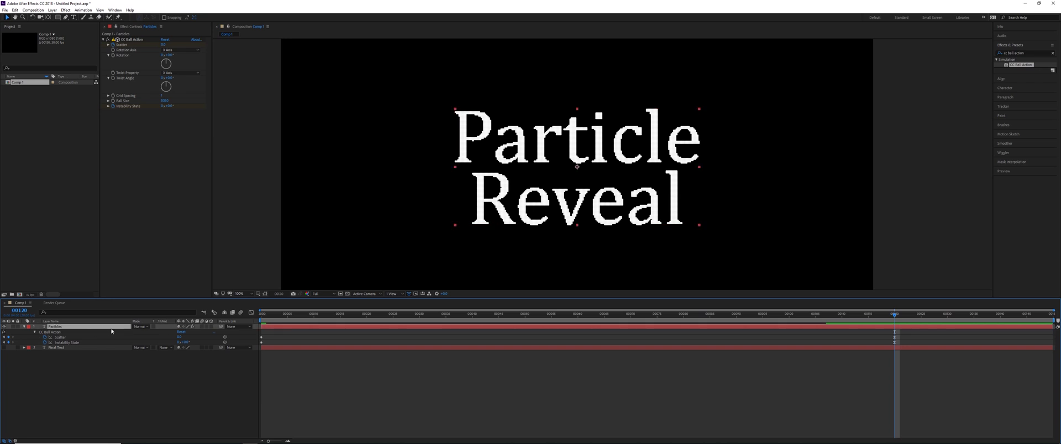
key(t)
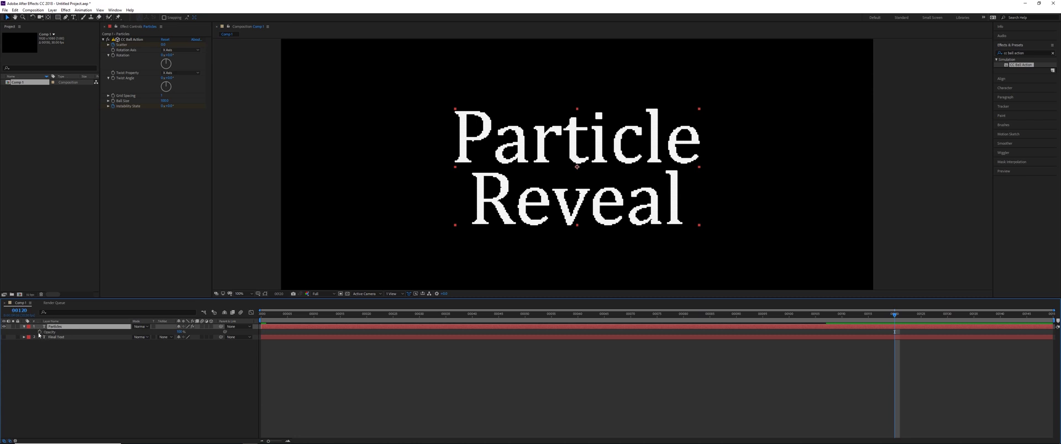
click(39, 332)
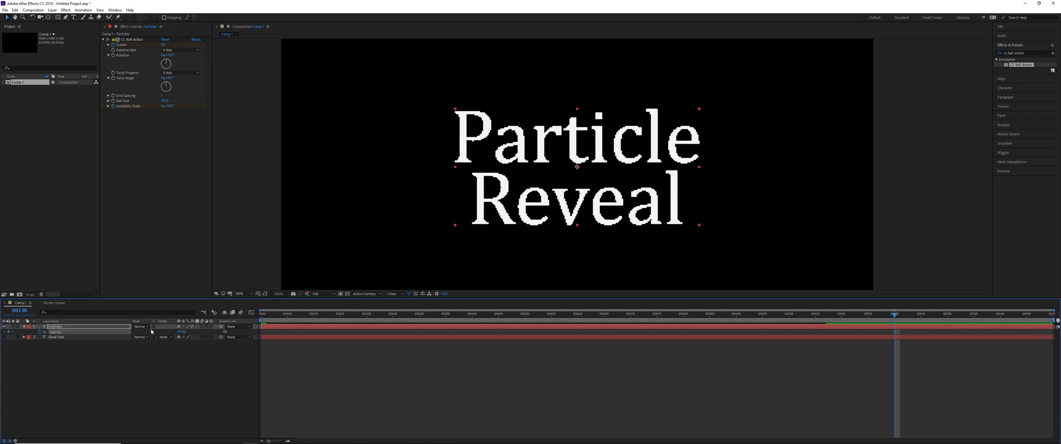
click(180, 332)
text(0)
key(Return)
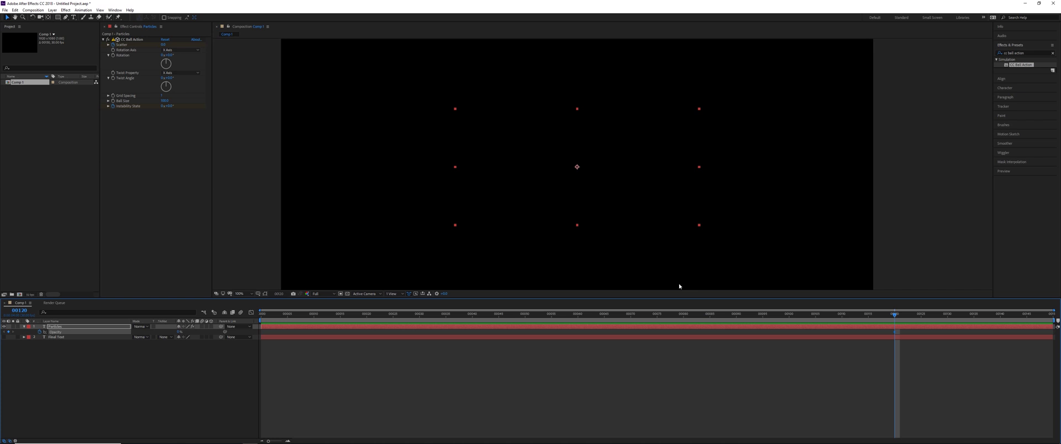
- Set the Particles layer's Opacity to 100% at frame 118 and step through the two-frame fade
key(Page_Up)
key(Page_Up)
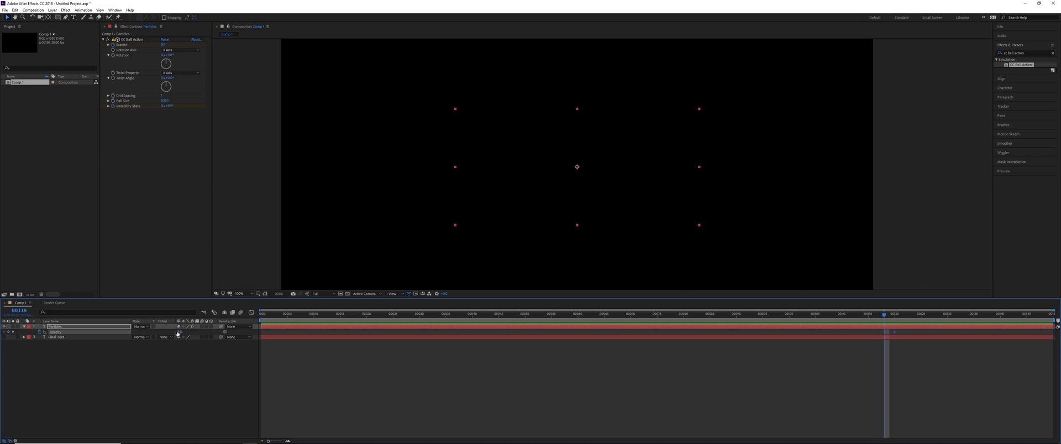
drag(179, 334, 291, 330)
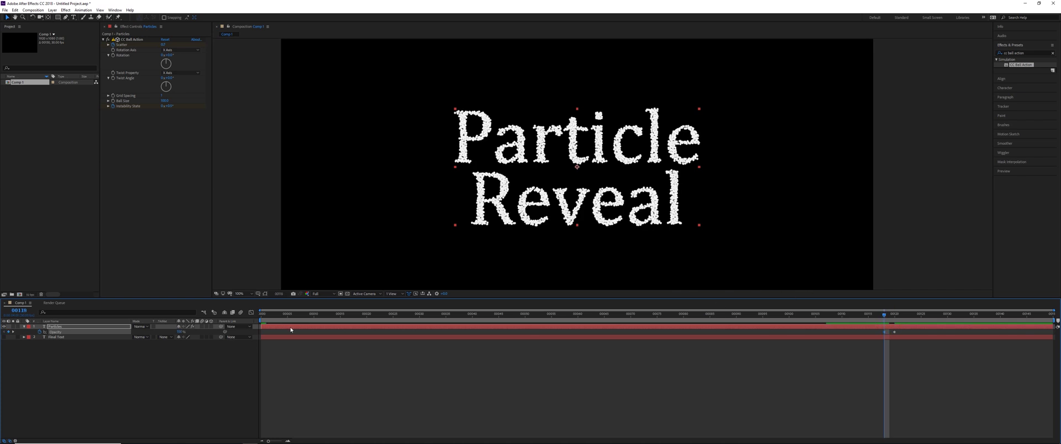
key(Page_Down)
key(Page_Down)
key(Page_Up)
key(Page_Up)
- Make the Final Text layer visible and keyframe its Opacity at 0% at frame 118
click(50, 337)
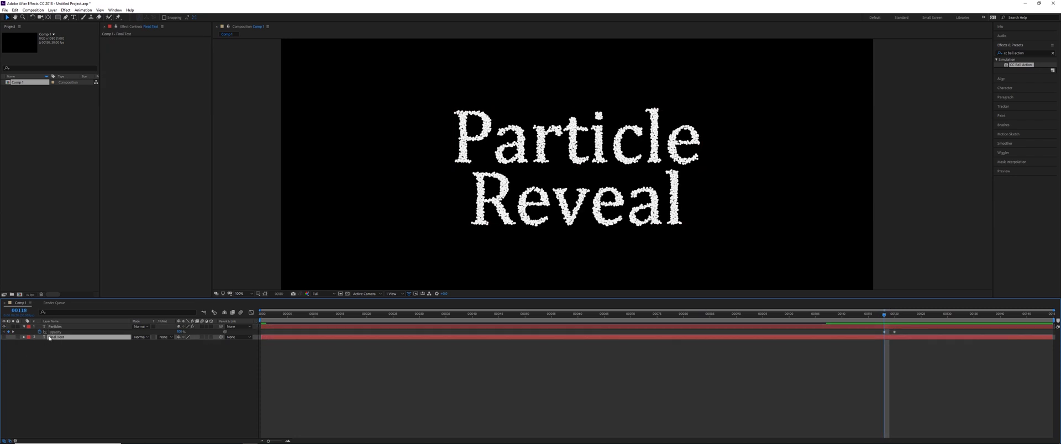
click(4, 337)
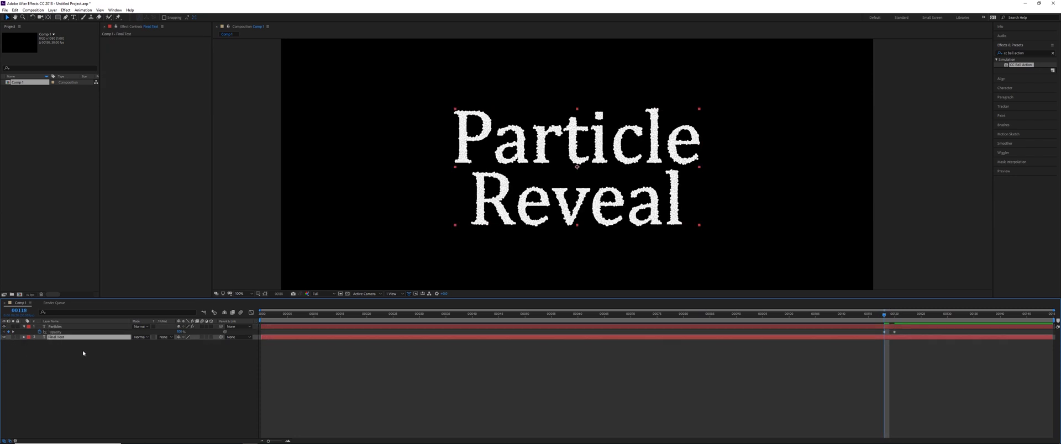
key(t)
click(40, 343)
drag(181, 343, 53, 324)
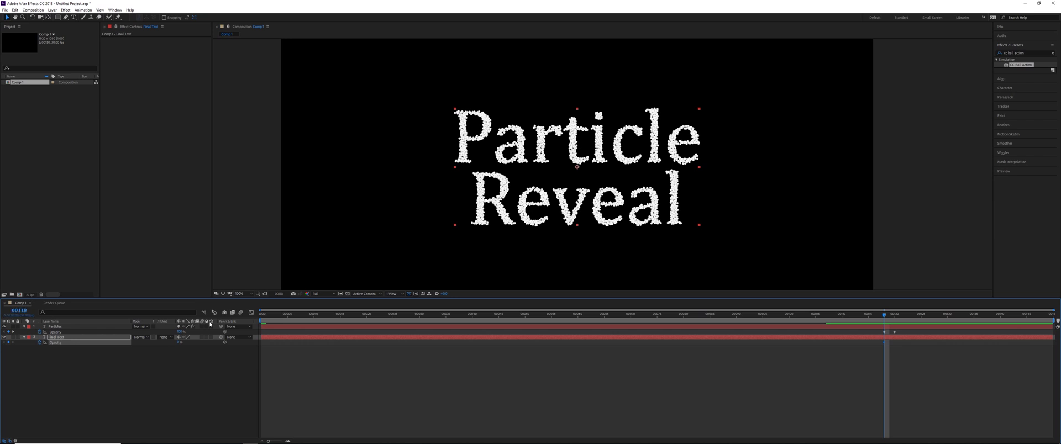
- Set the Final Text layer's Opacity to 100% at frame 120 and preview the handover from particles to text
key(Page_Down)
key(Page_Down)
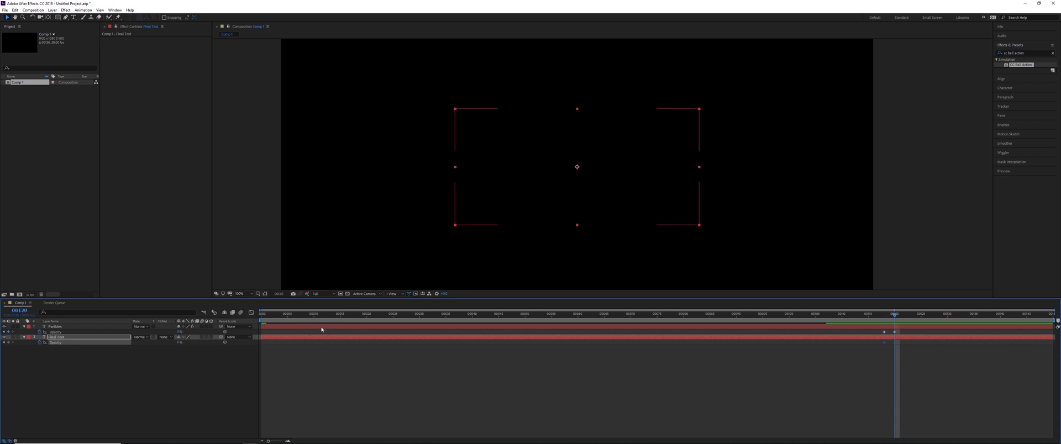
drag(178, 343, 431, 340)
drag(892, 315, 646, 345)
key(space)
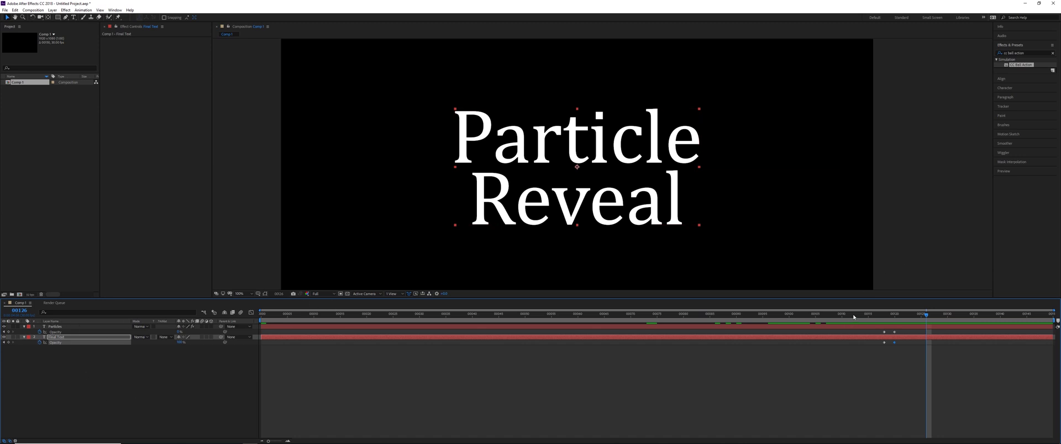
drag(853, 317, 679, 326)
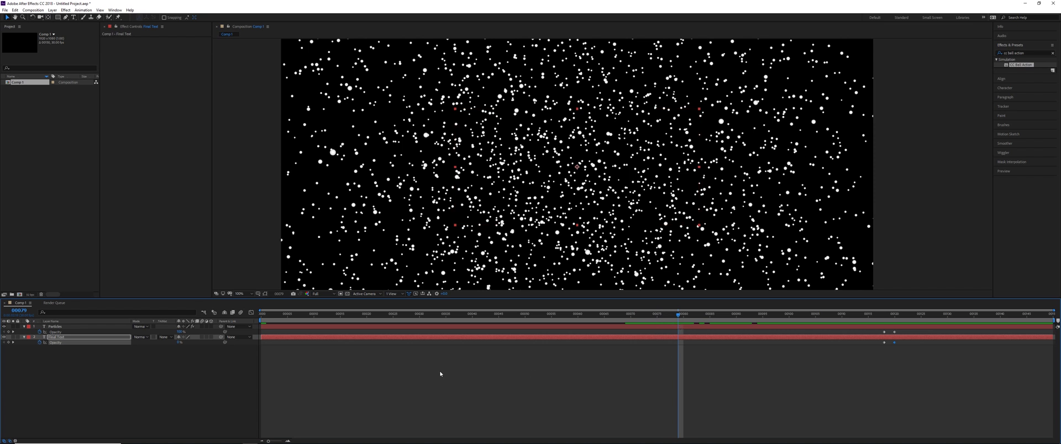
- Import colorful-grunge-texture-9.jpg from the Grunge folder and place it in the composition beneath the Final Text layer
mouse_move(159, 438)
click(175, 424)
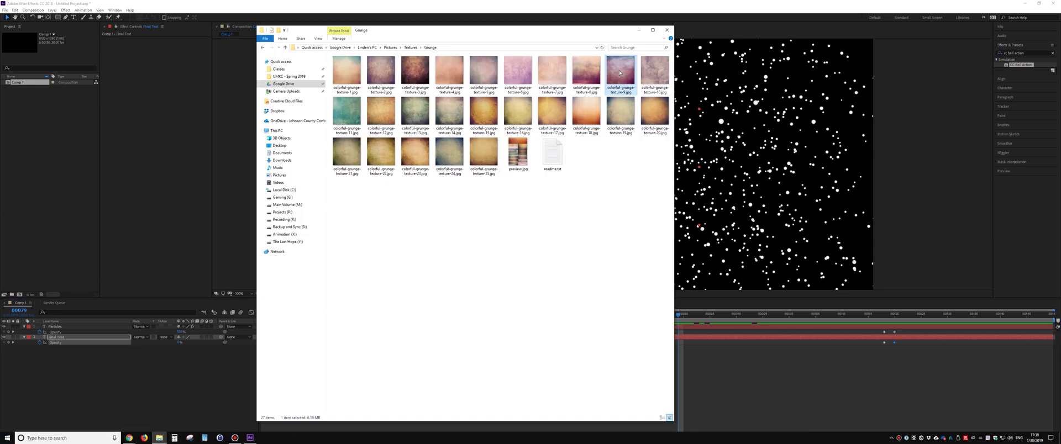
drag(603, 81, 107, 345)
click(29, 91)
- Set the texture layer's track matte to Alpha Matte "Final Text" and check the textured lettering around frame 120
click(894, 315)
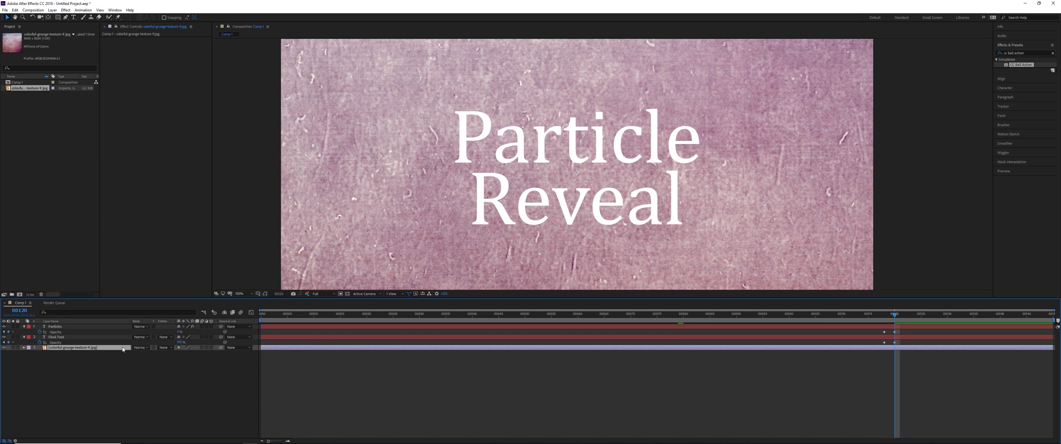
click(165, 348)
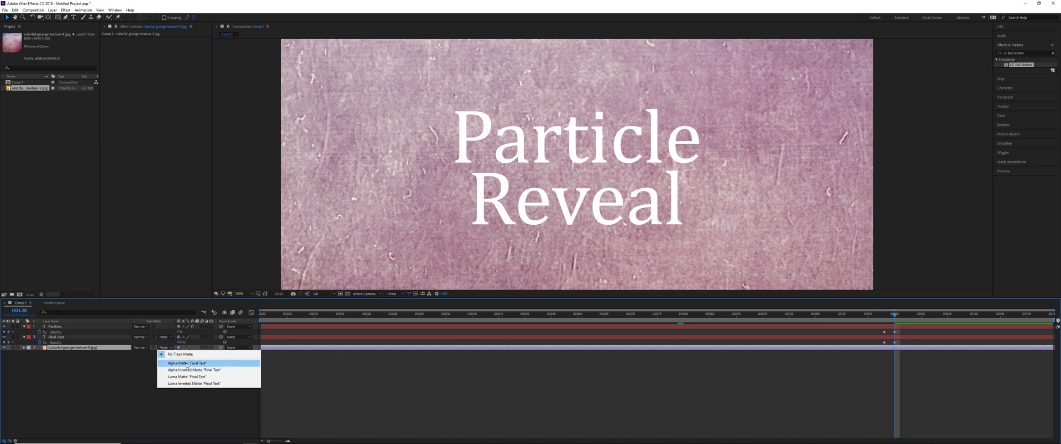
click(187, 364)
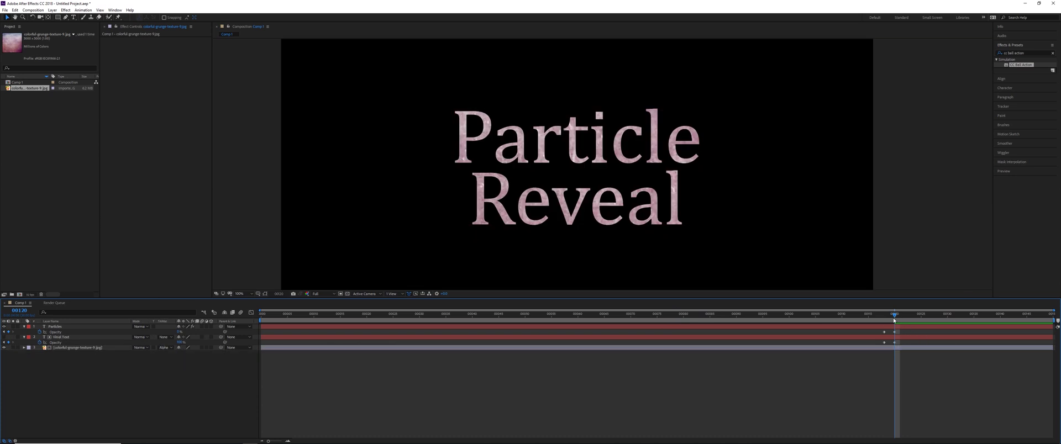
mouse_move(892, 319)
mouse_down()
mouse_move(912, 322)
mouse_move(899, 322)
mouse_up()
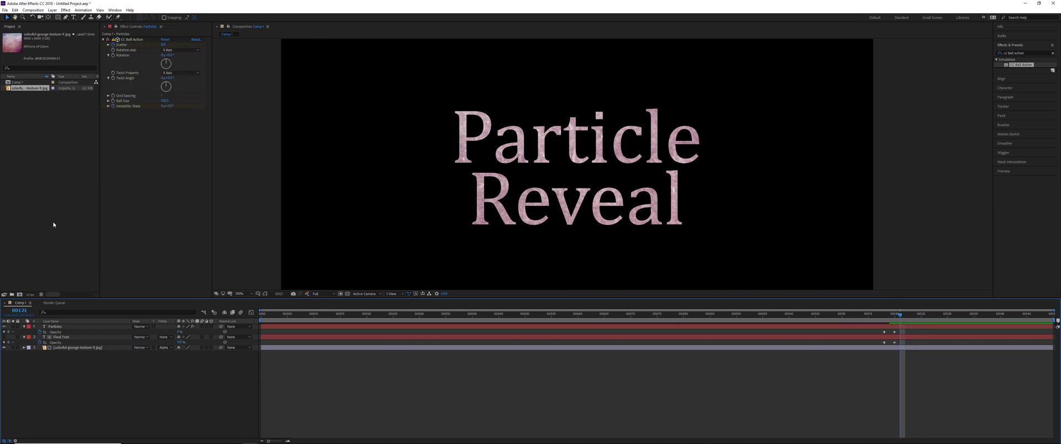
- Try a second copy of the texture beneath the Particles layer with Particles as its alpha matte, and delete that copy
drag(39, 88, 86, 331)
click(165, 337)
click(186, 353)
drag(457, 316, 389, 316)
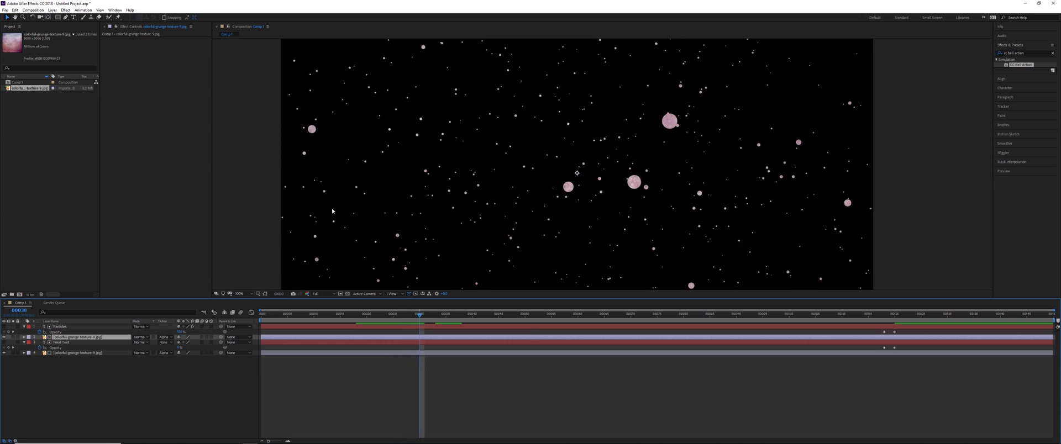
click(98, 342)
key(Delete)
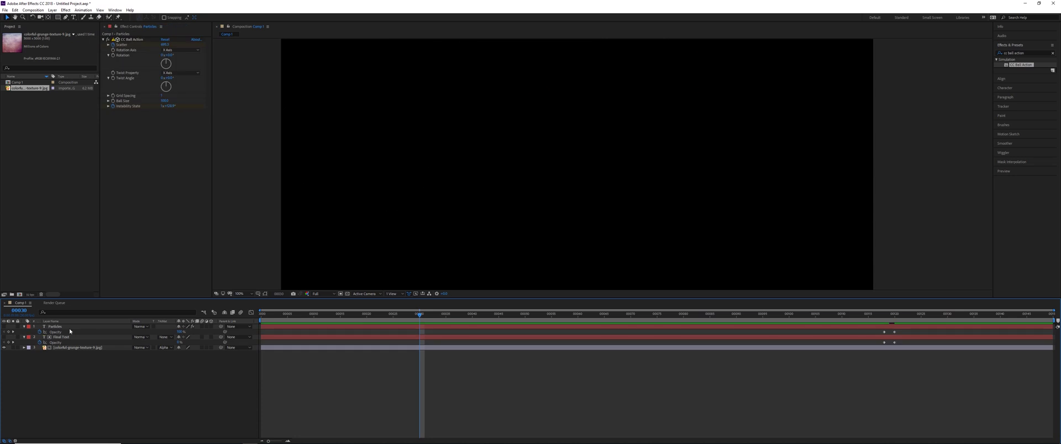
- Reveal the Particles layer's keyframes, go to frame 0 and cut the CC Ball Action effect from the layer
click(62, 328)
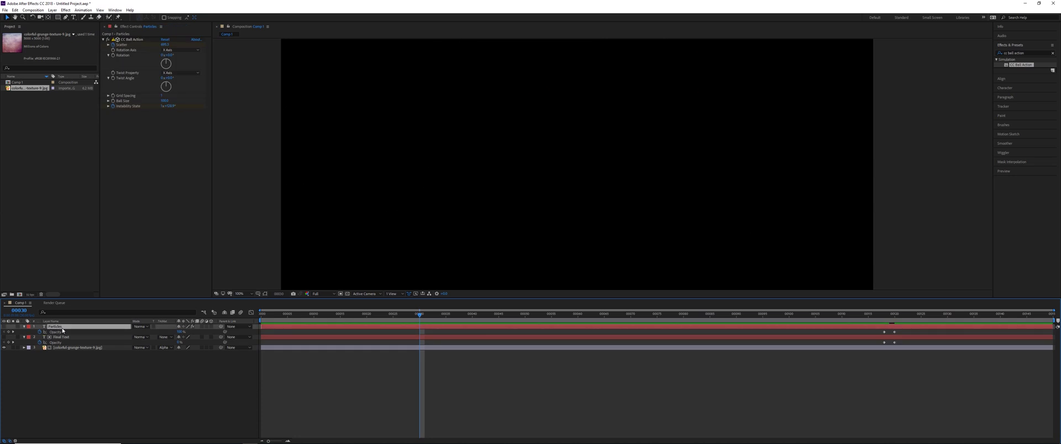
key(u)
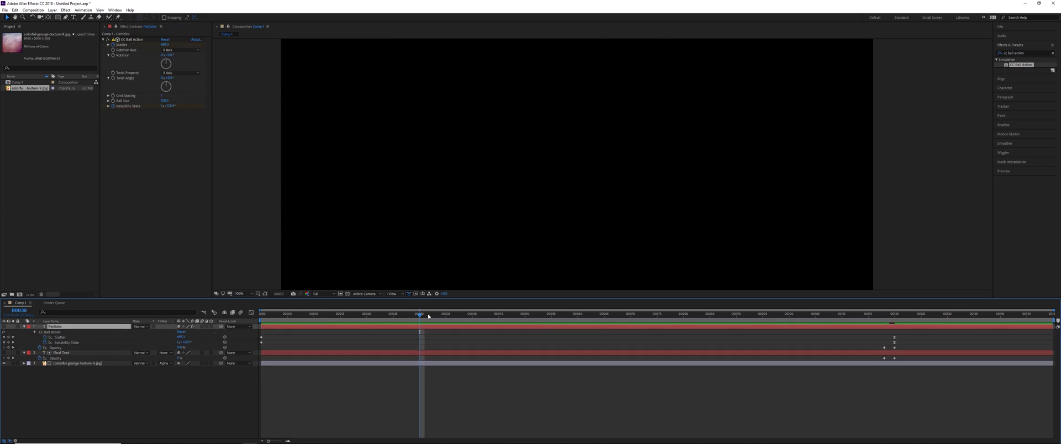
drag(360, 317, 257, 318)
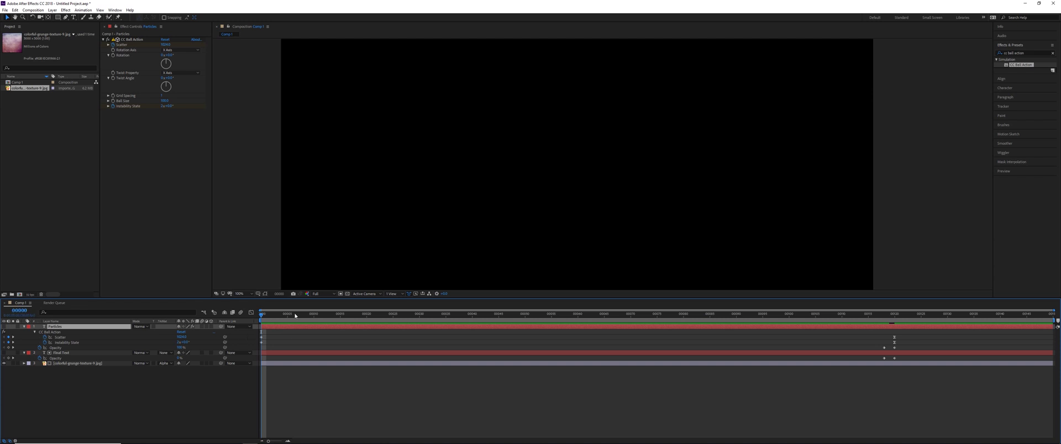
click(134, 40)
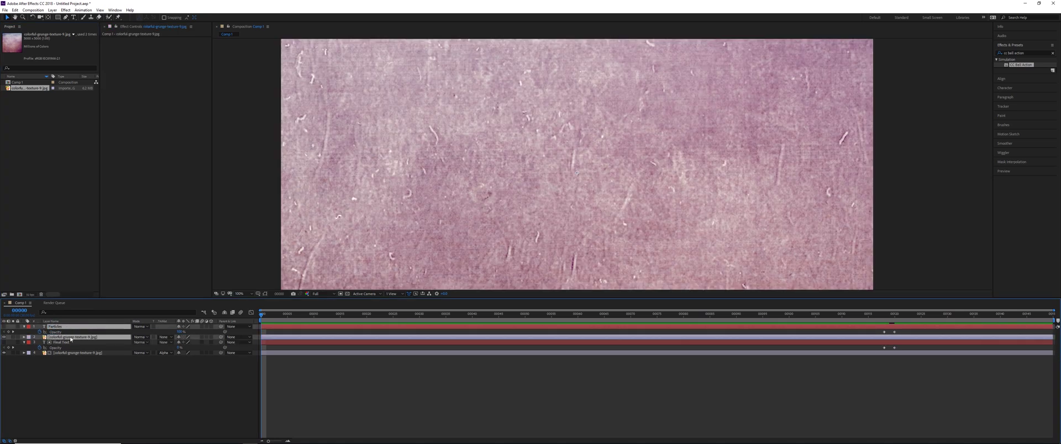
- Precompose Particles and its texture copy as "Particles with Texture", matte the texture with Alpha Matte "Particles" inside it, and return to Comp 1
key(ctrl+shift+c)
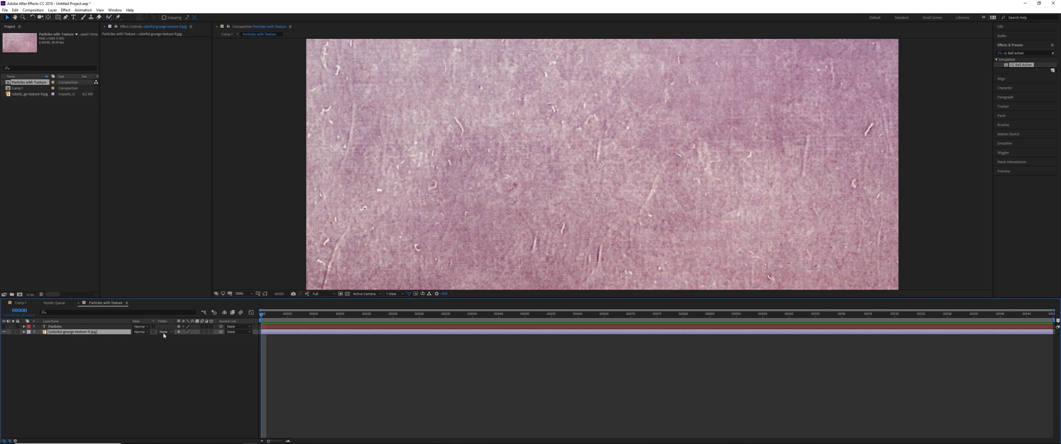
click(165, 332)
click(187, 348)
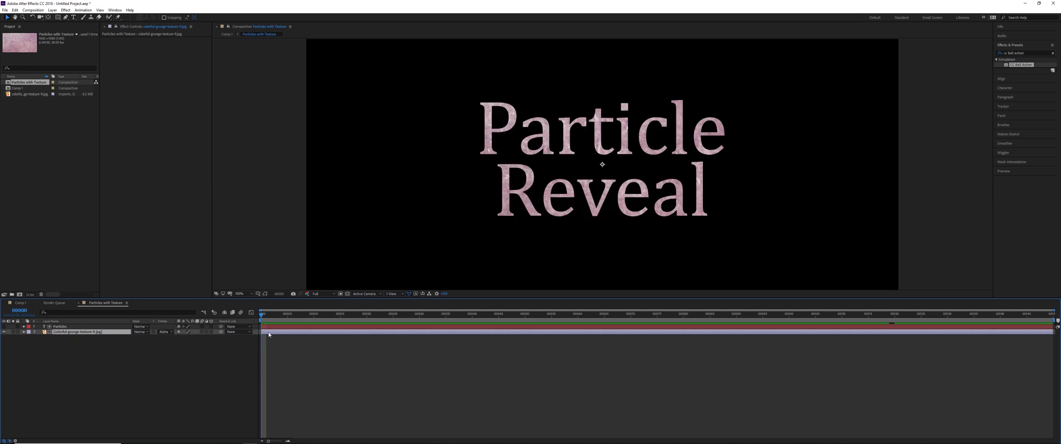
click(679, 315)
drag(551, 318, 366, 302)
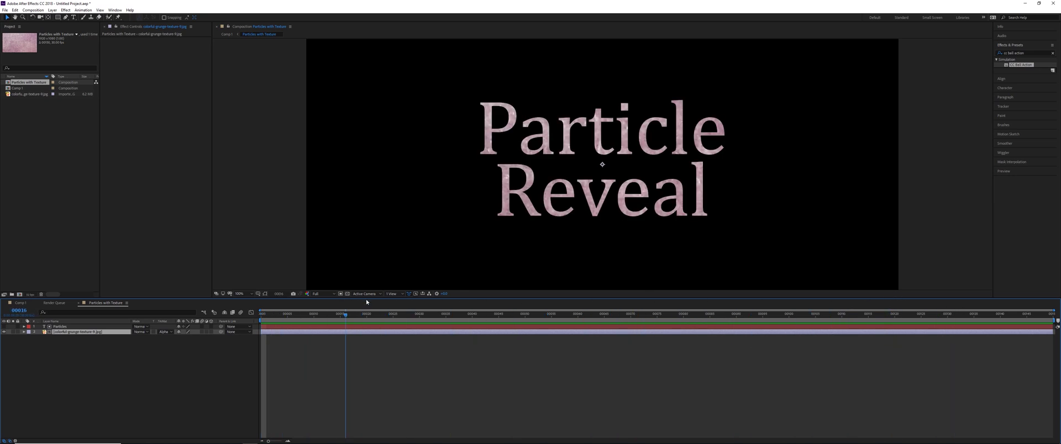
click(22, 304)
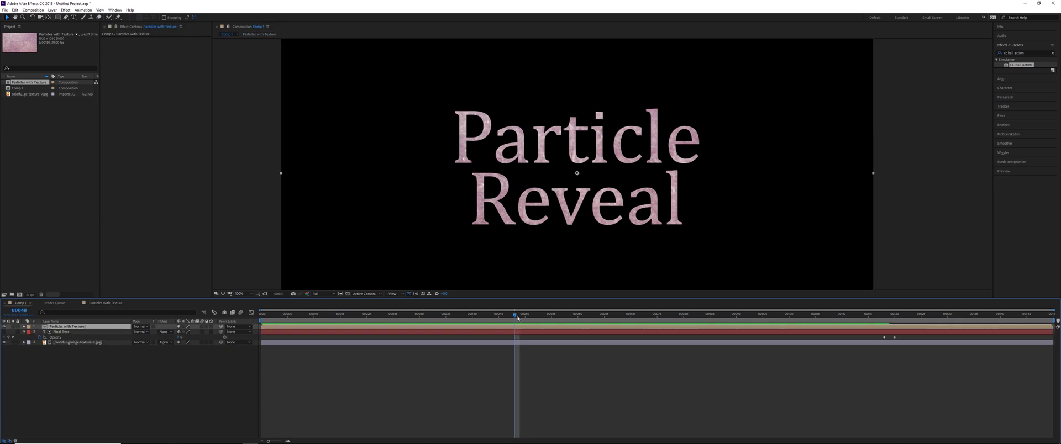
- Paste the CC Ball Action effect onto the Particles with Texture layer at frame 0, check the precomp's contents and preview the reveal in Comp 1
drag(518, 317, 261, 315)
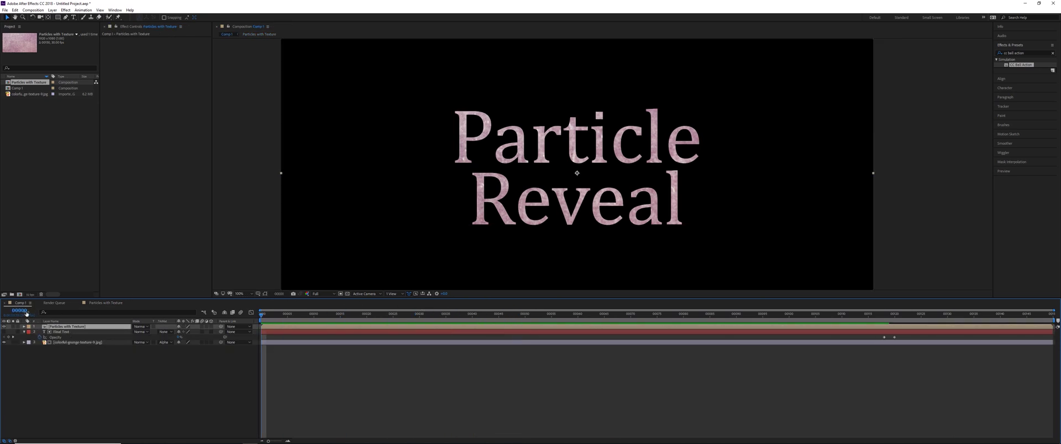
click(134, 103)
key(ctrl+v)
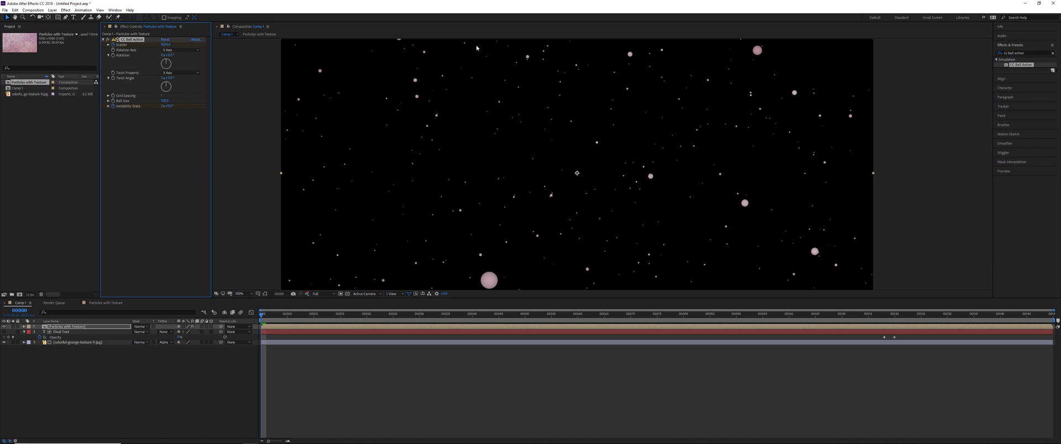
double_click(72, 330)
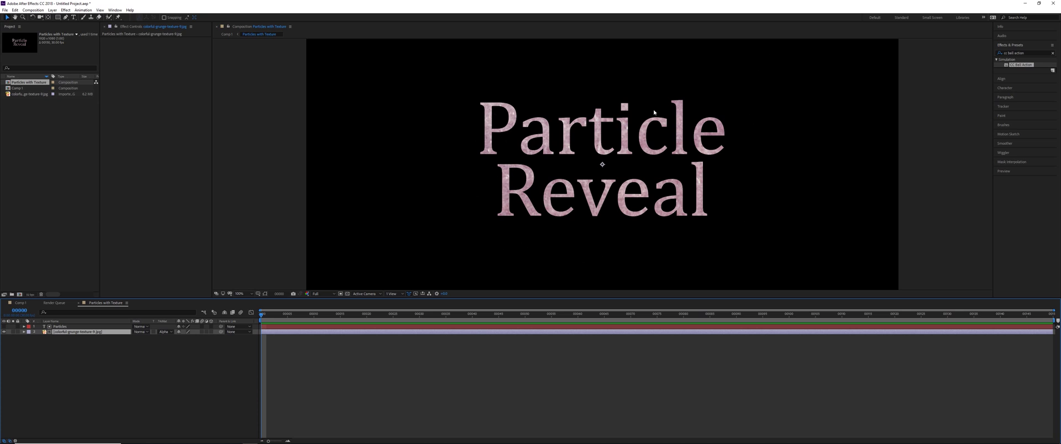
click(19, 303)
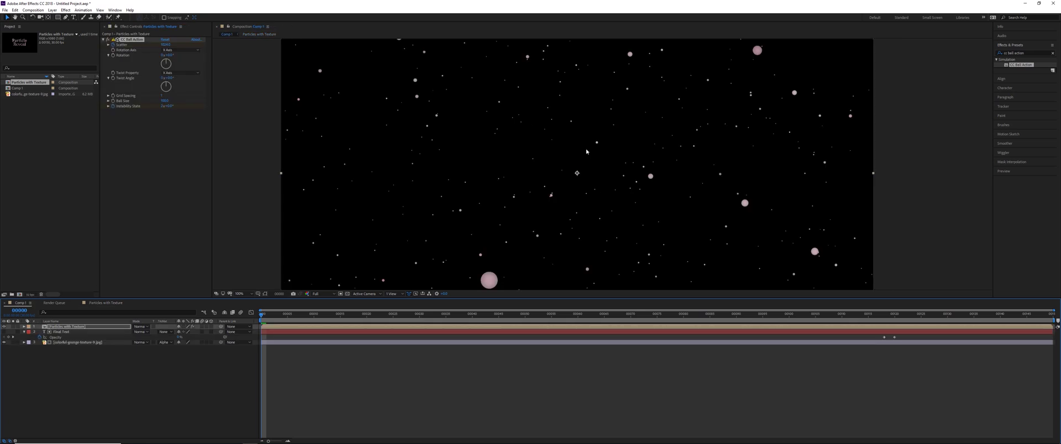
key(space)
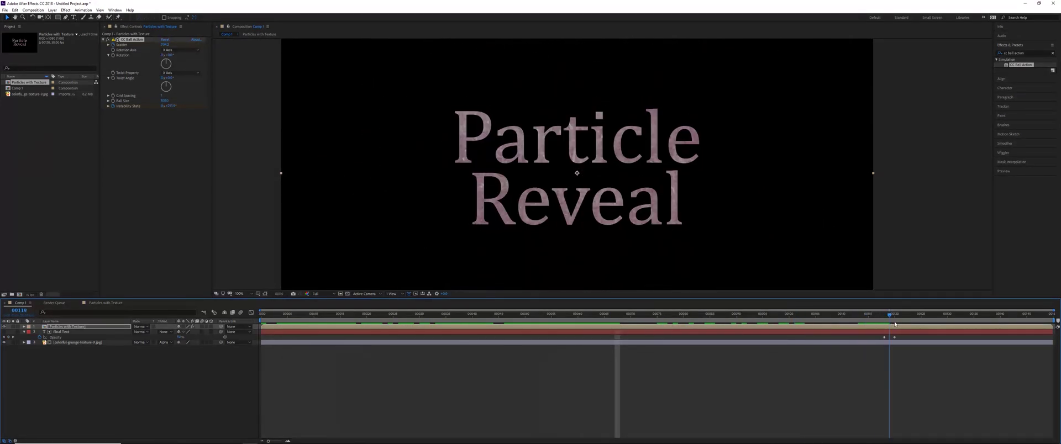
key(space)
- Add an adjustment layer at the top of Comp 1 and rename it "CC"
right_click(142, 375)
mouse_move(141, 377)
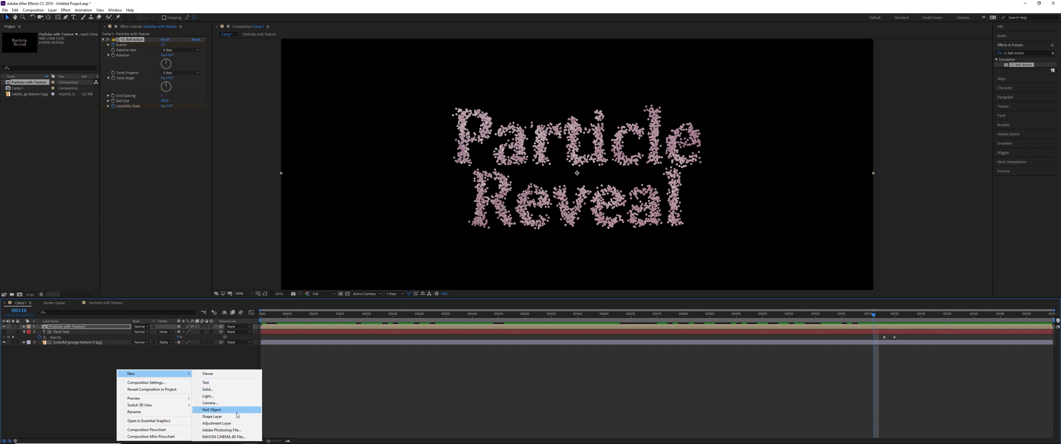
click(234, 424)
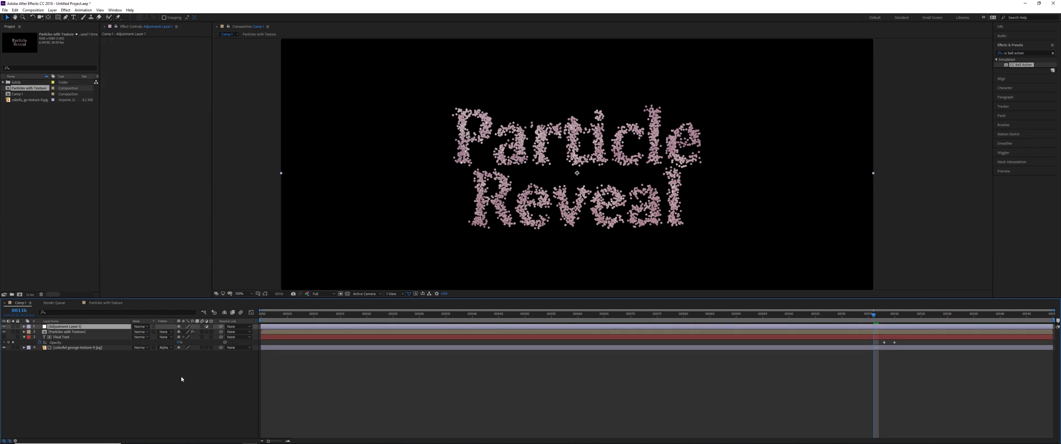
key(Return)
text(CC)
key(Return)
- Apply Curves to the CC adjustment layer and shape its RGB curve into a contrast-boosting S-curve
key(ctrl+5)
text(curves)
double_click(1016, 80)
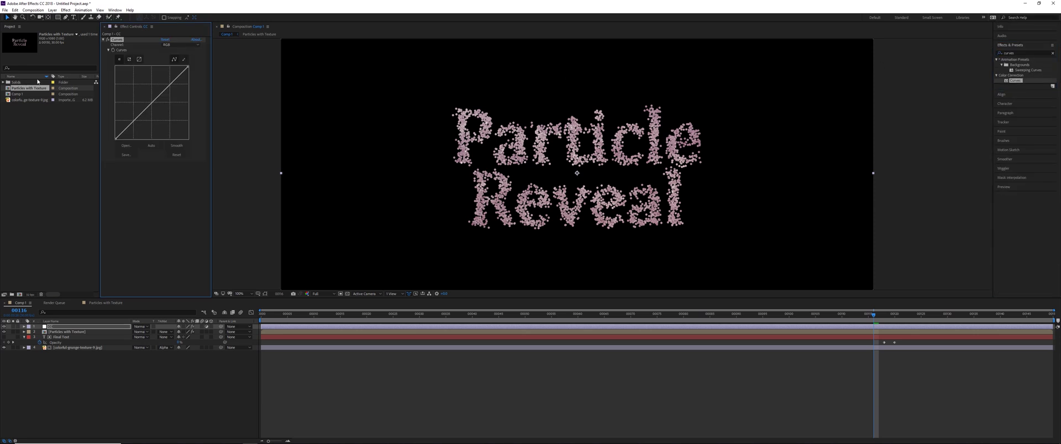
drag(171, 86, 165, 79)
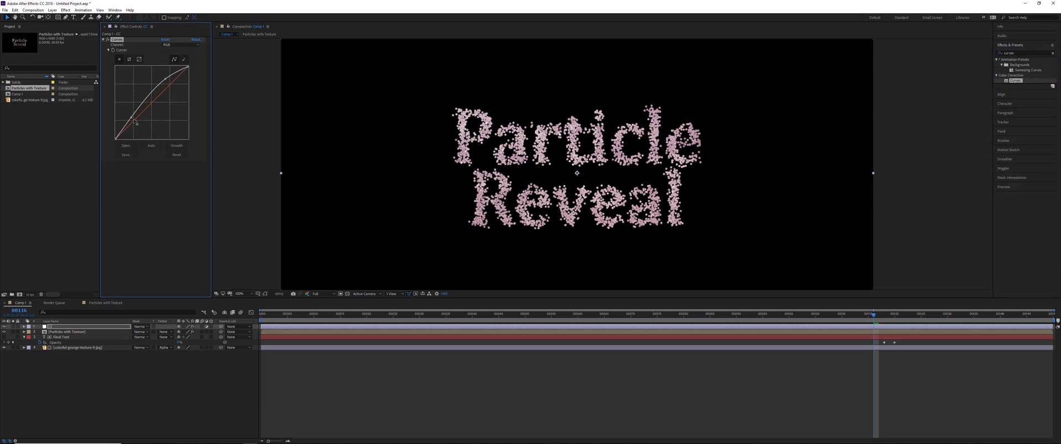
drag(136, 121, 145, 124)
drag(164, 80, 165, 83)
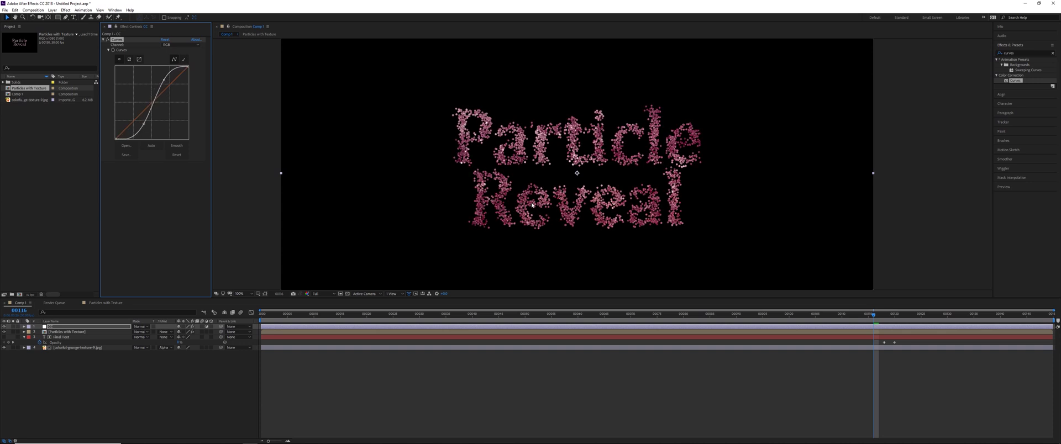
- Preview the colour-corrected particles and examine them up close around frame 64
key(space)
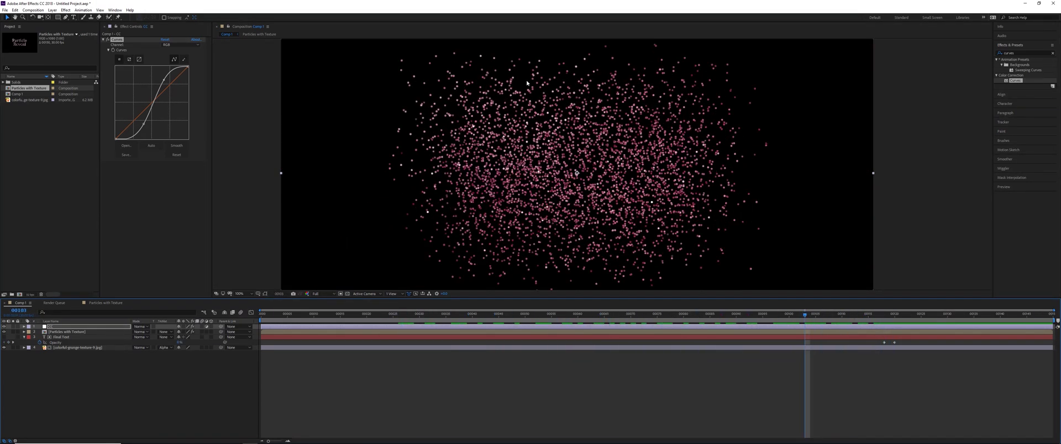
scroll(531, 83, up, 2)
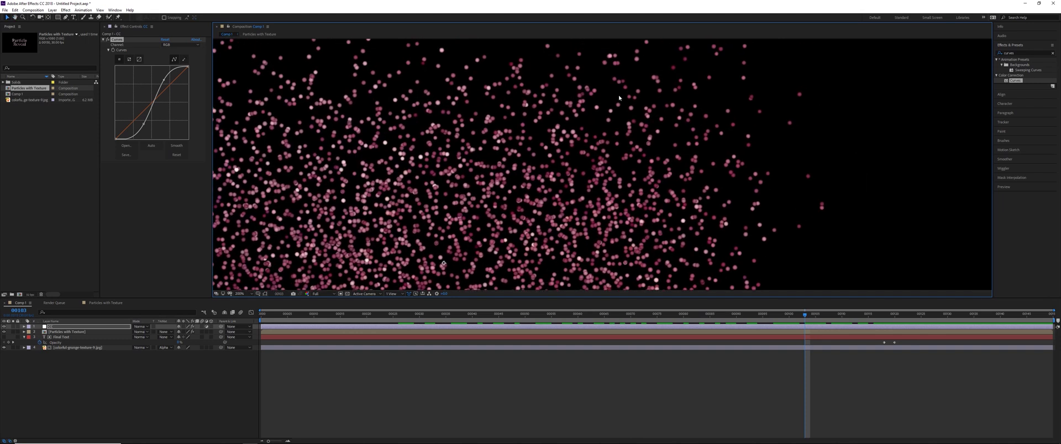
drag(567, 315, 599, 318)
scroll(496, 206, down, 1)
drag(721, 152, 769, 145)
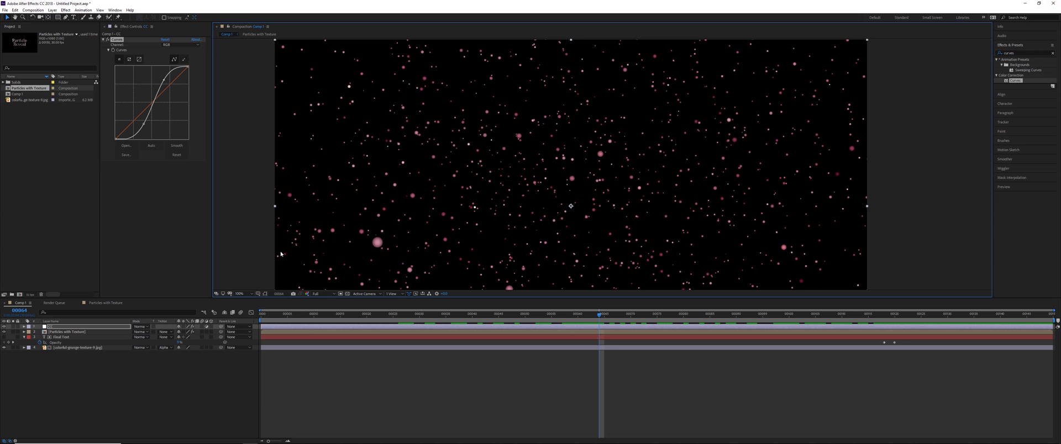
- Find the Turbulent Displace effect and apply it to the Particles with Texture layer
click(78, 332)
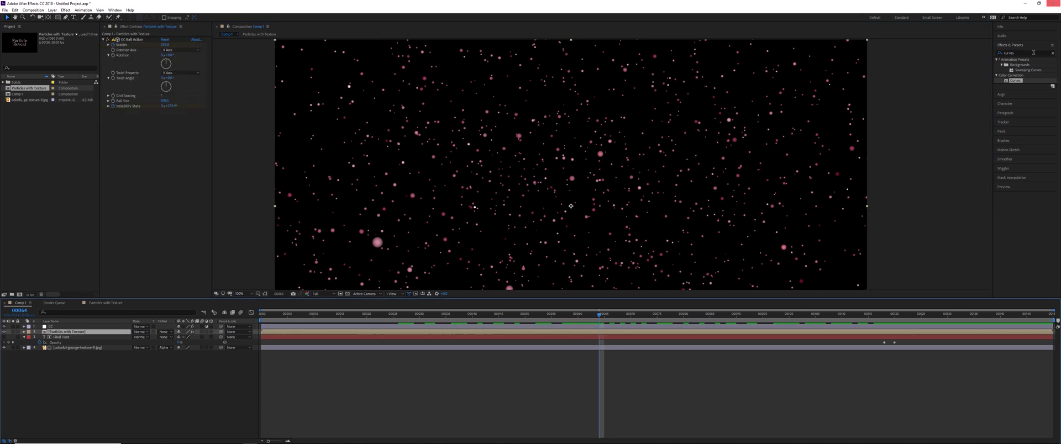
click(1029, 52)
text(turbe)
key(BackSpace)
drag(752, 89, 152, 208)
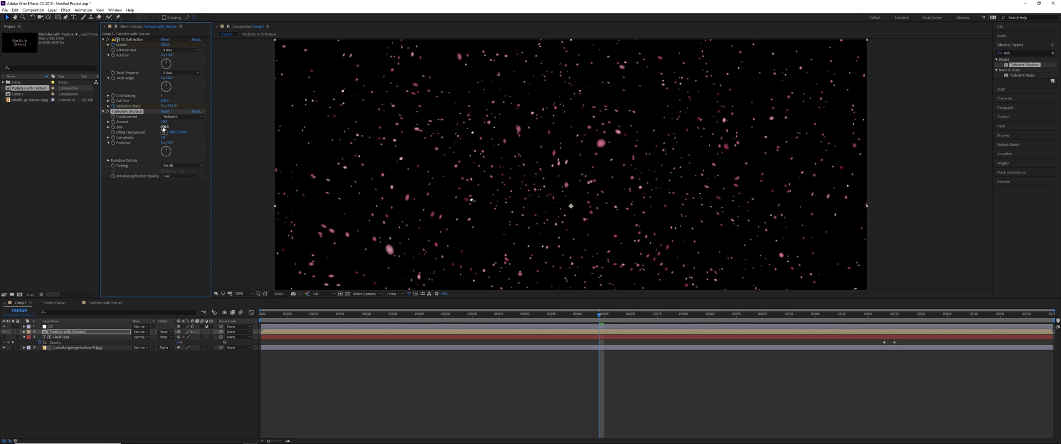
- Set Turbulent Displace's Size to 3 and Amount to 100, and check the particle shapes up close
click(165, 127)
text(30)
key(Return)
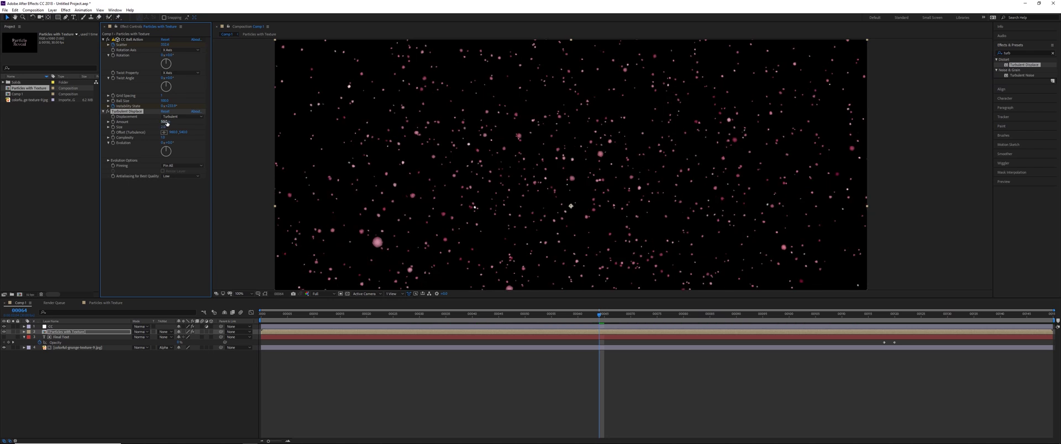
click(165, 122)
click(164, 122)
text(100)
key(Return)
key(period)
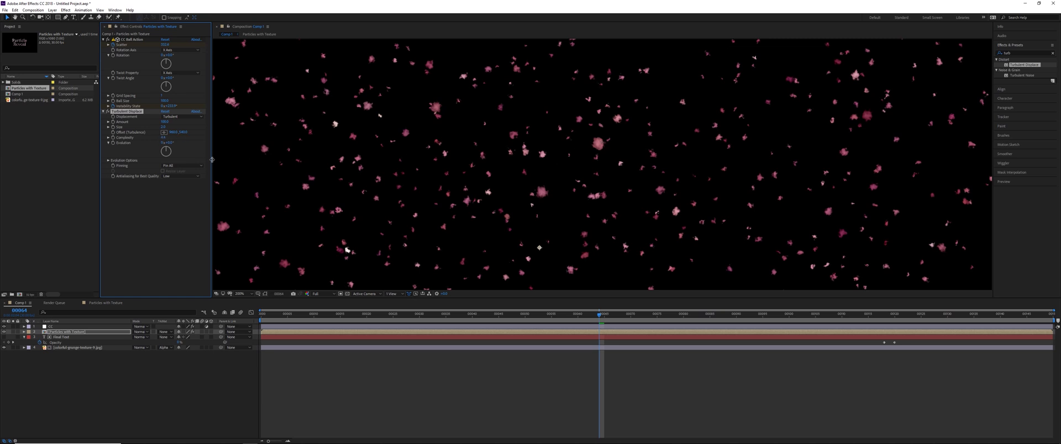
- Try a Complexity of 10 for Turbulent Displace, compare the particles at other frames, and return Complexity to 1
click(164, 138)
text(10)
key(Return)
scroll(593, 218, down, 1)
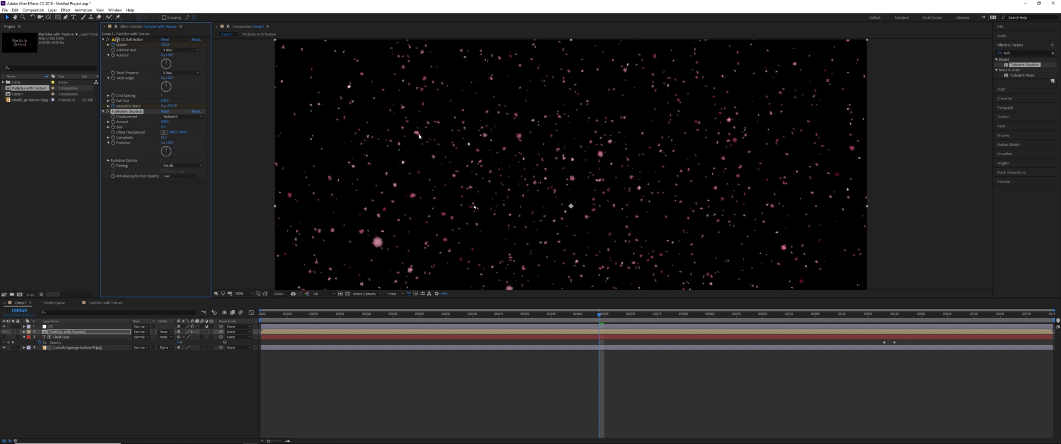
drag(599, 316, 774, 317)
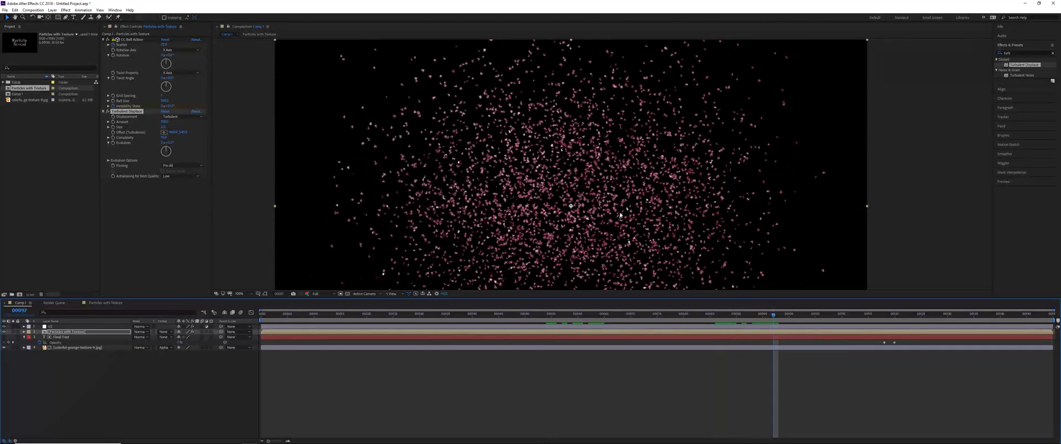
key(period)
click(164, 137)
text(1)
key(Return)
- Fit the whole composition in the viewer and play through the displaced particle reveal, stopping near frame 39
drag(812, 316, 848, 315)
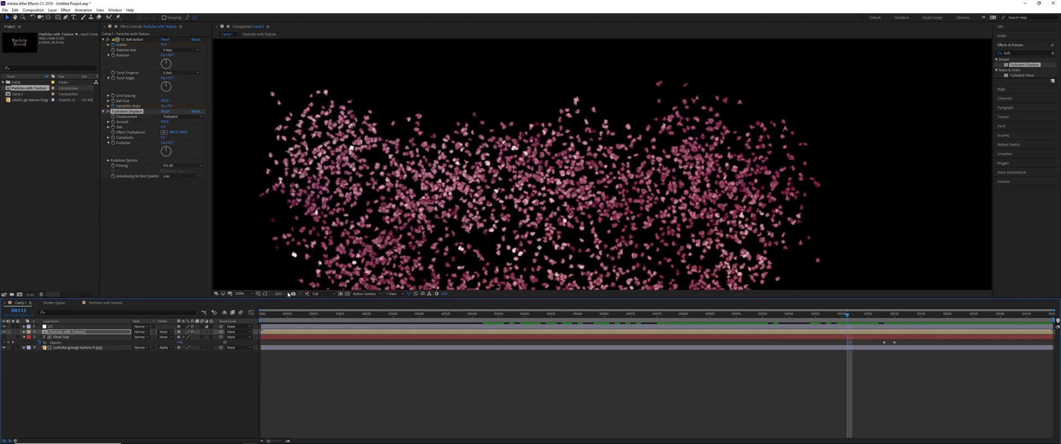
click(242, 294)
click(255, 305)
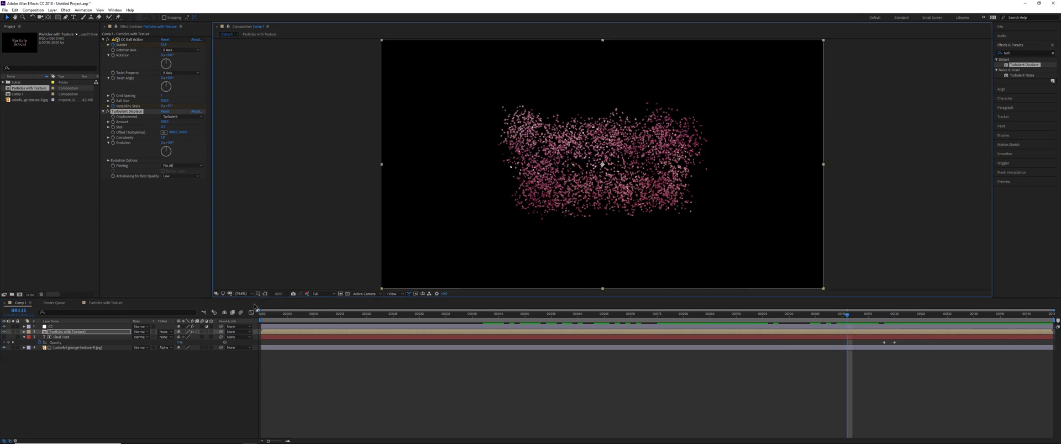
key(space)
key(space)
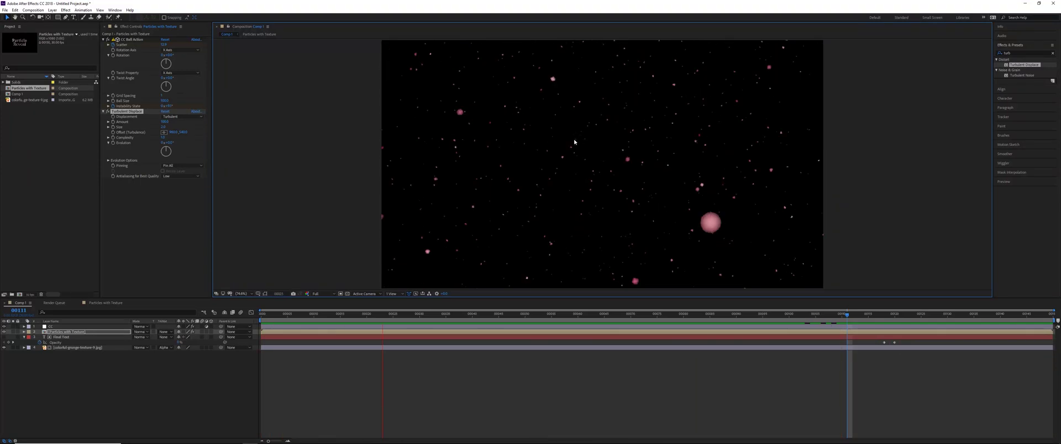
key(space)
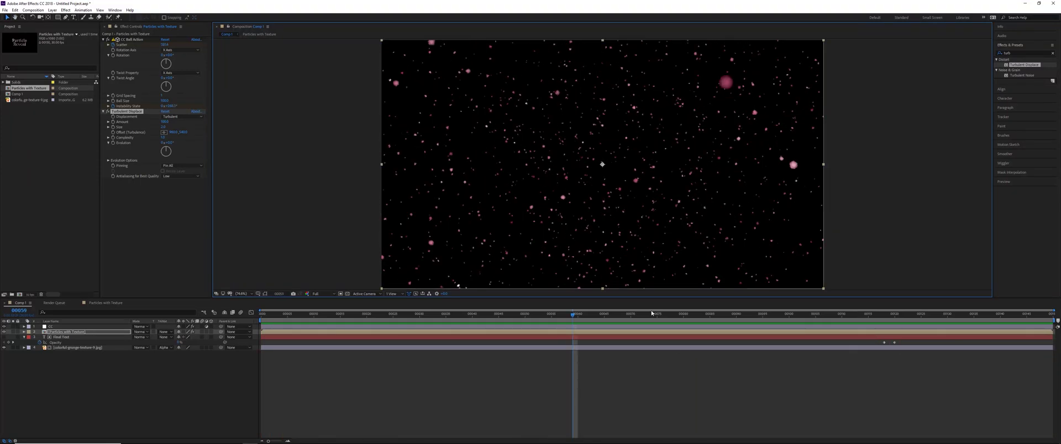
key(space)
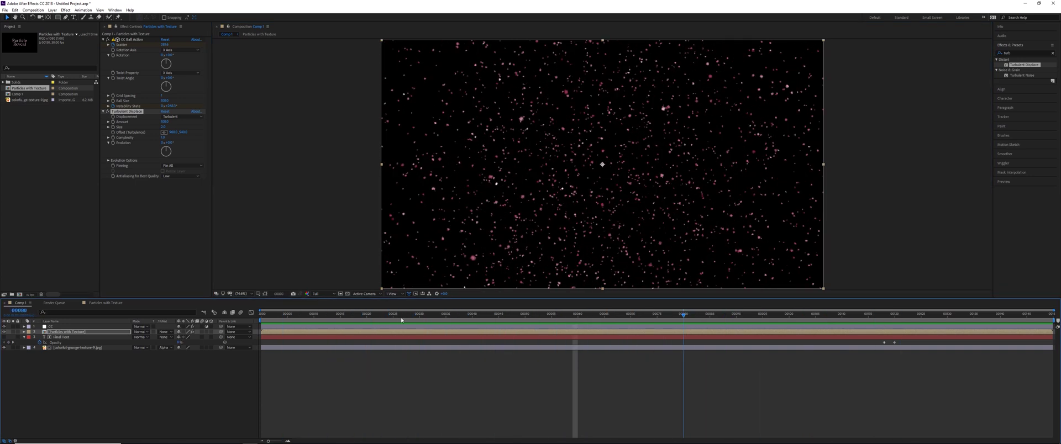
key(space)
drag(447, 326, 468, 327)
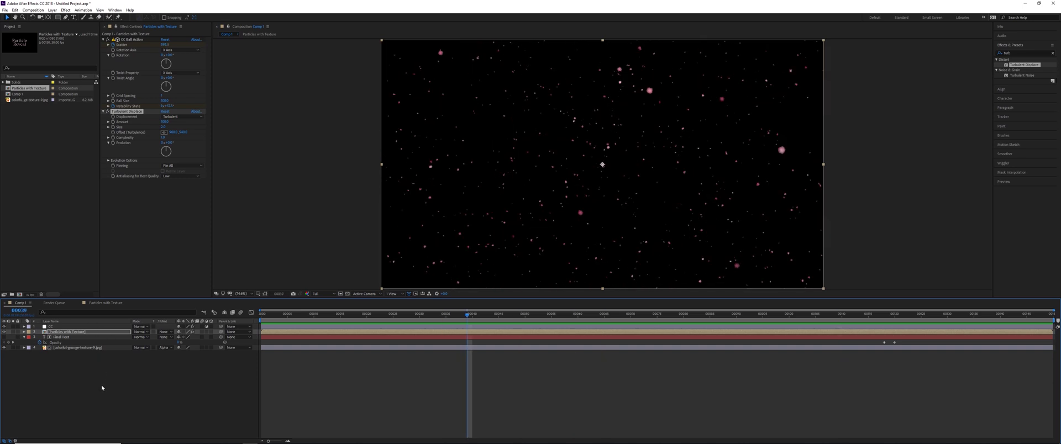
- Try enabling motion blur for Comp 1 and switch it off again
drag(101, 386, 85, 366)
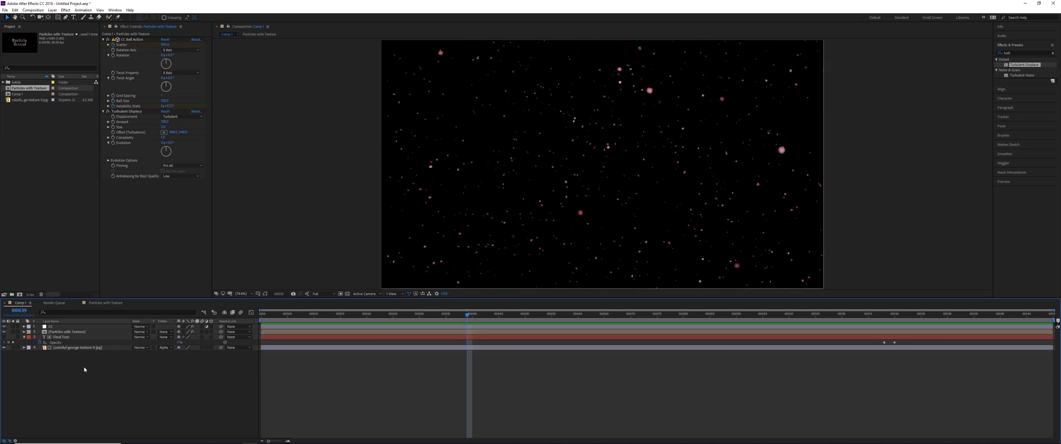
click(126, 344)
click(224, 320)
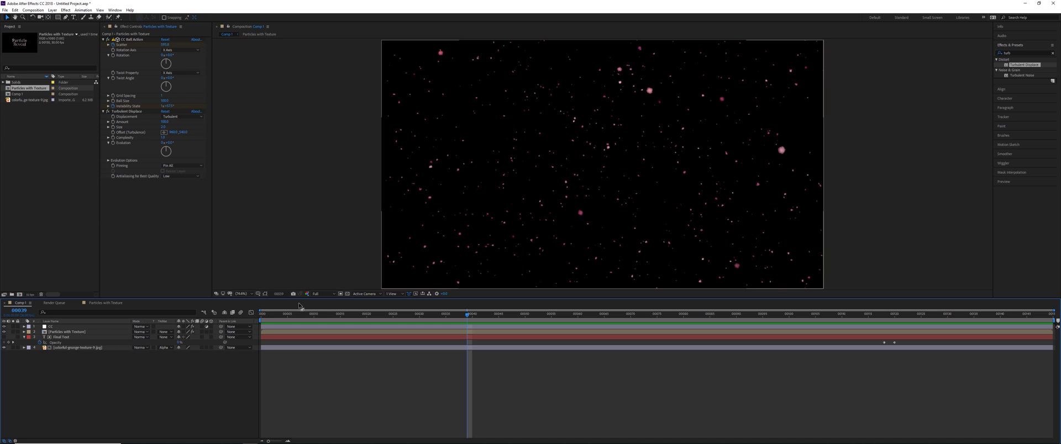
click(241, 313)
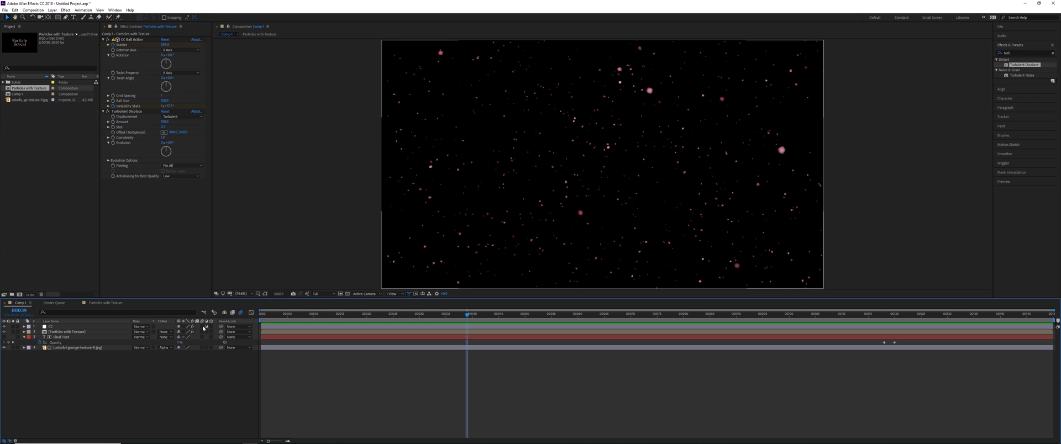
click(241, 314)
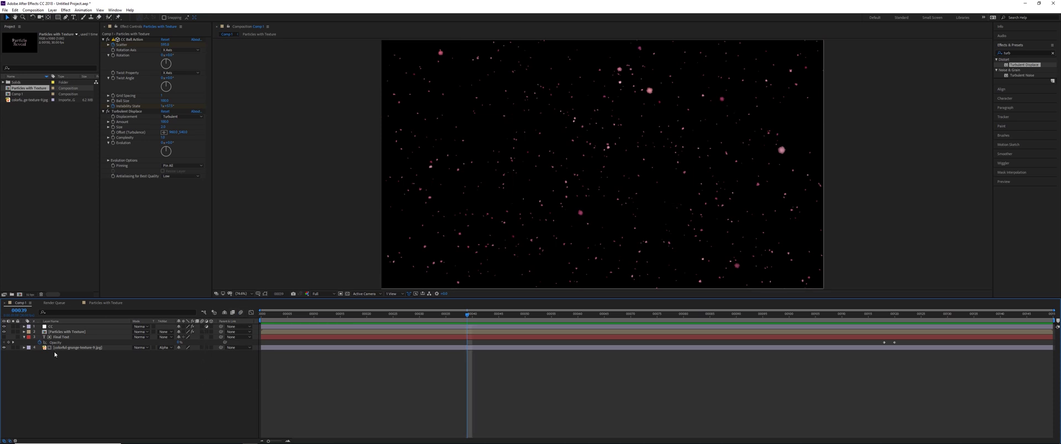
- Find CC Force Motion Blur and apply it to the CC adjustment layer
click(72, 327)
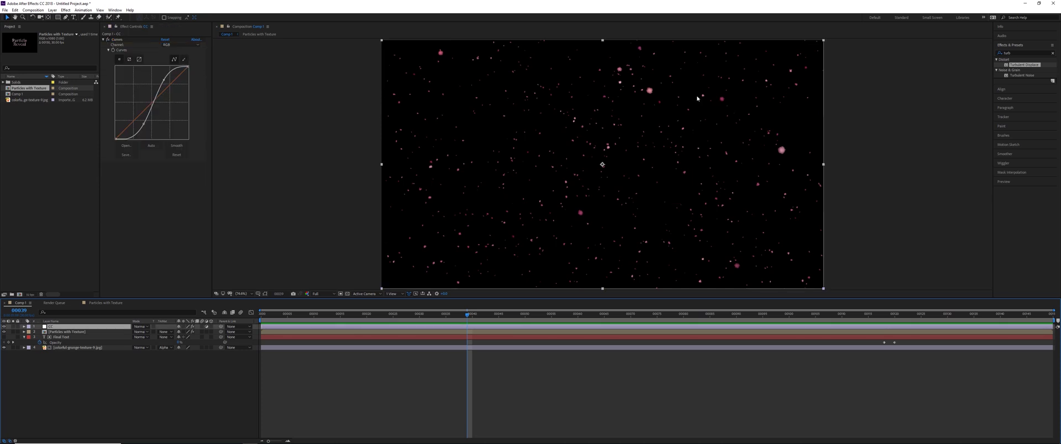
click(1025, 53)
text(force)
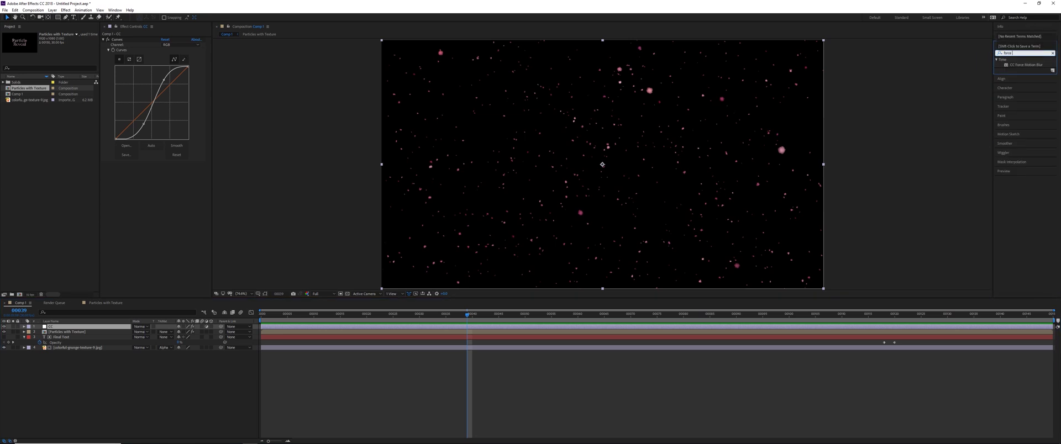
drag(1026, 65, 169, 212)
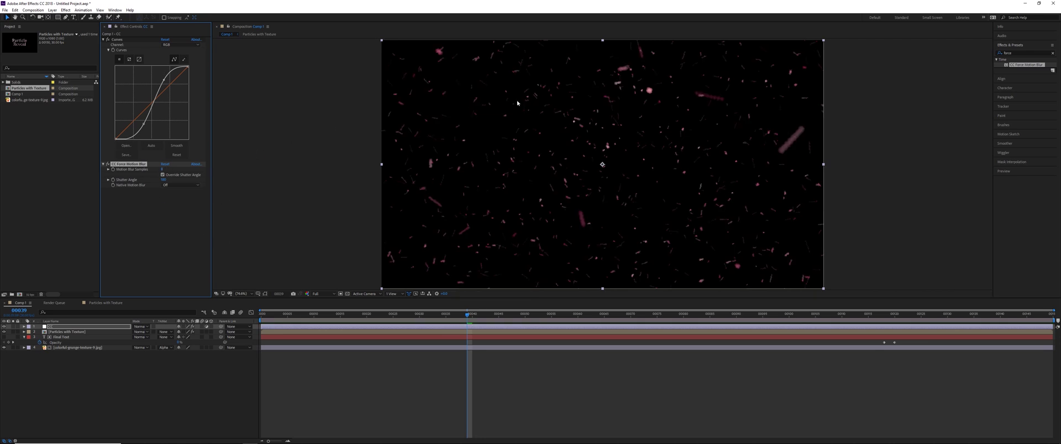
- Examine the blurred particle trails up close and compare them with CC Force Motion Blur switched off and on
key(h)
drag(516, 105, 359, 145)
key(v)
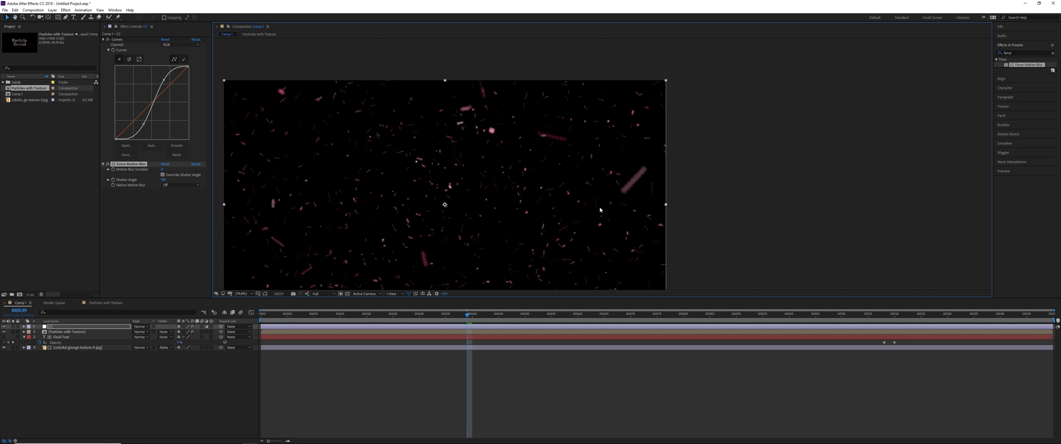
scroll(613, 196, up, 1)
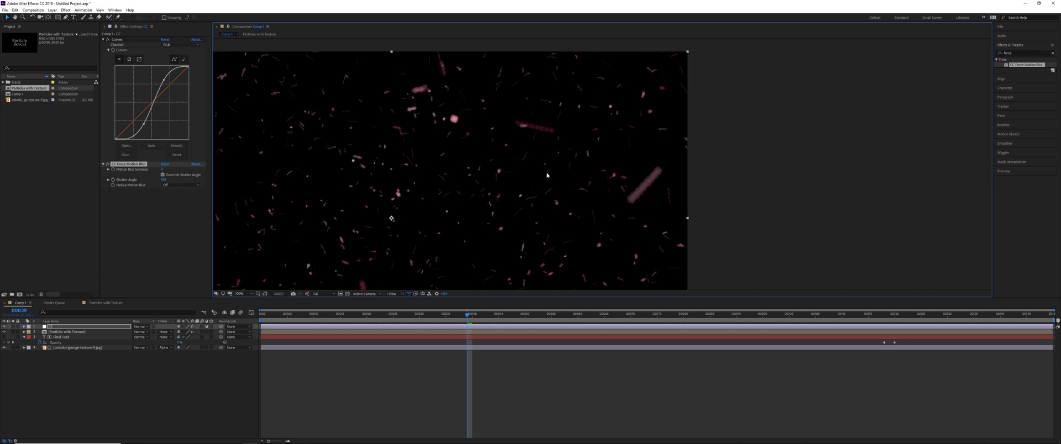
drag(480, 122, 462, 107)
scroll(623, 145, up, 2)
drag(469, 114, 744, 240)
scroll(559, 152, up, 2)
scroll(534, 153, down, 2)
drag(537, 119, 560, 120)
scroll(609, 149, up, 2)
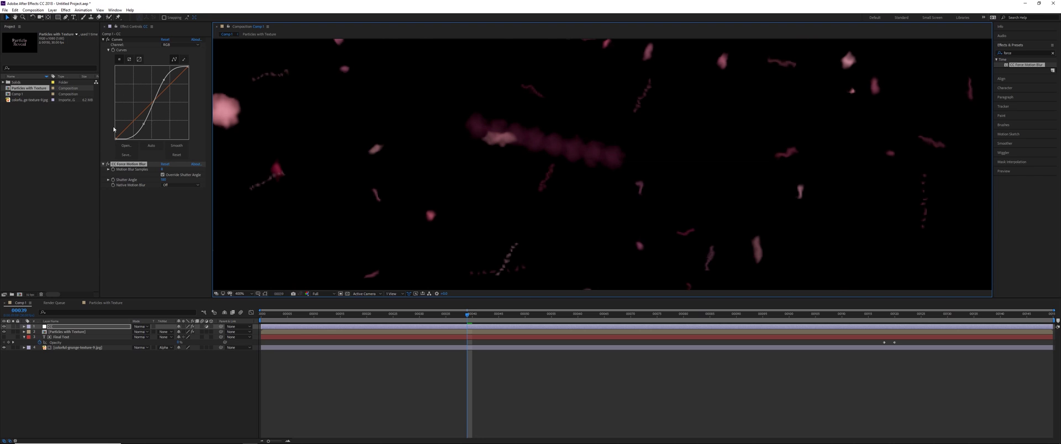
click(108, 165)
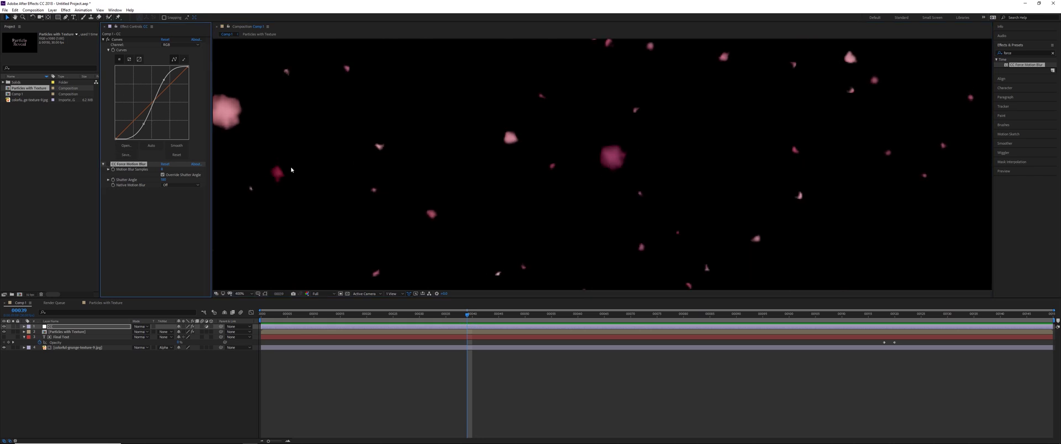
click(108, 165)
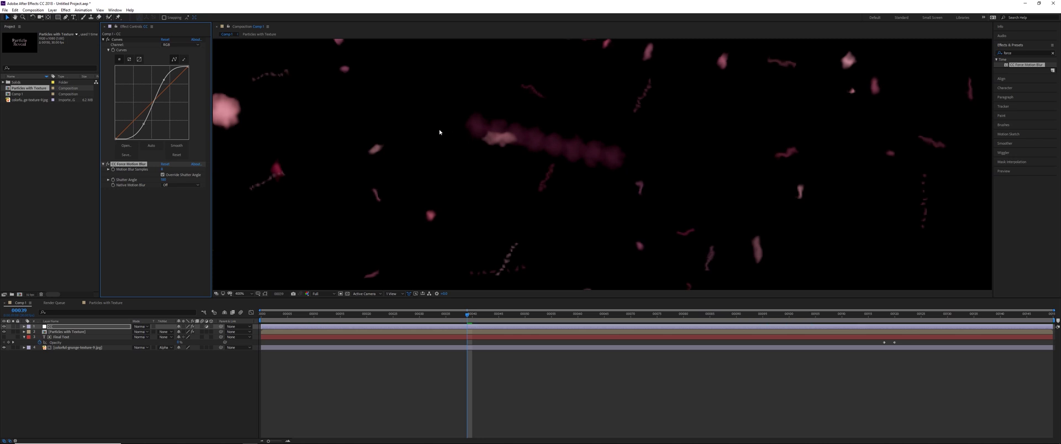
- Set CC Force Motion Blur's Motion Blur Samples to 24, check the trails and fit the composition in the viewer
click(162, 169)
text(24)
key(Return)
scroll(551, 149, down, 6)
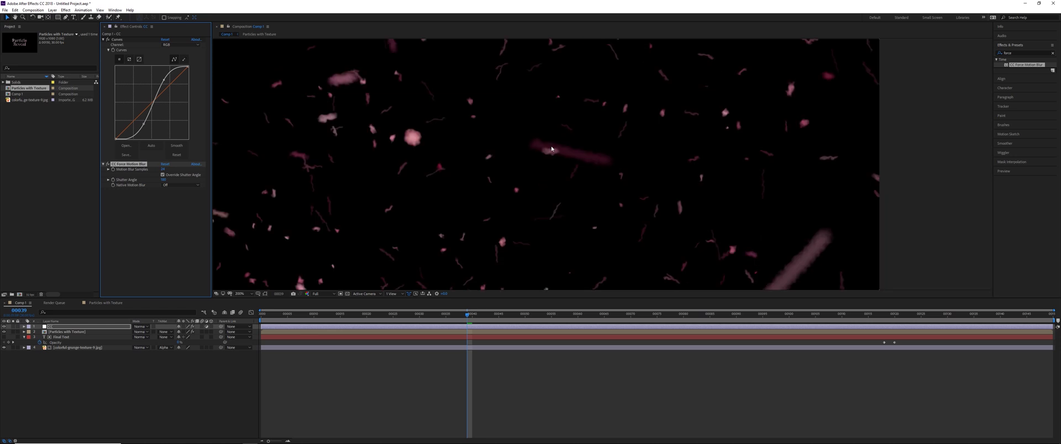
drag(554, 115, 549, 109)
click(244, 294)
click(254, 310)
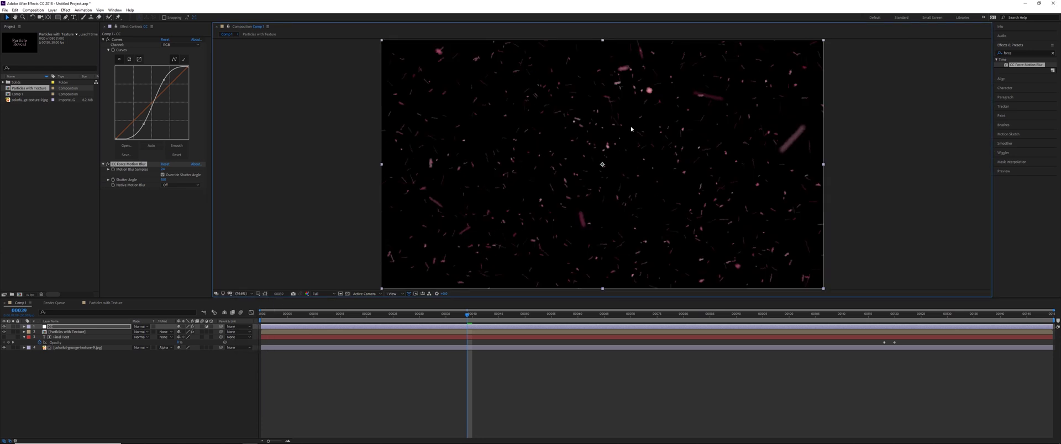